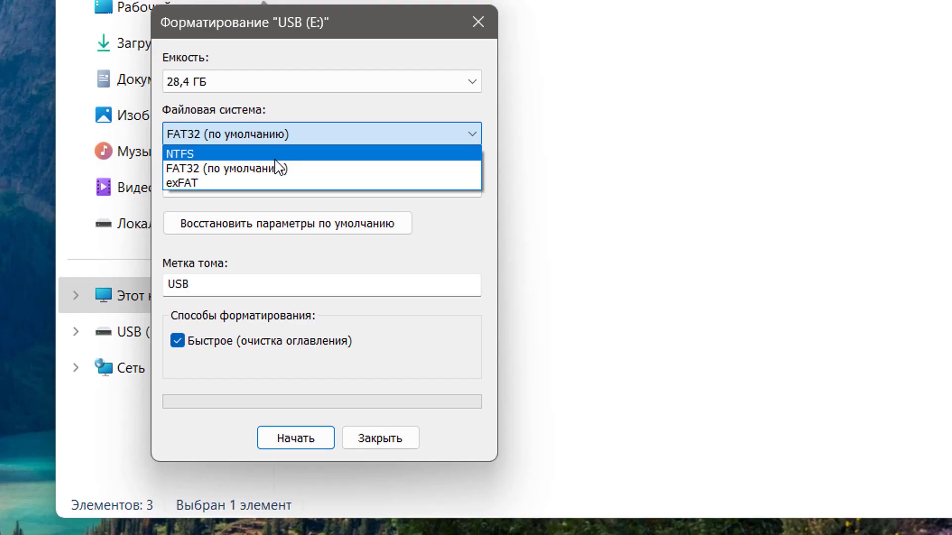
Quick-format the USB (E:) drive as NTFS, accepting the erasure of all its data, and close the formatting dialog and file window
{"action": "left_click", "coordinate": [275, 159]}
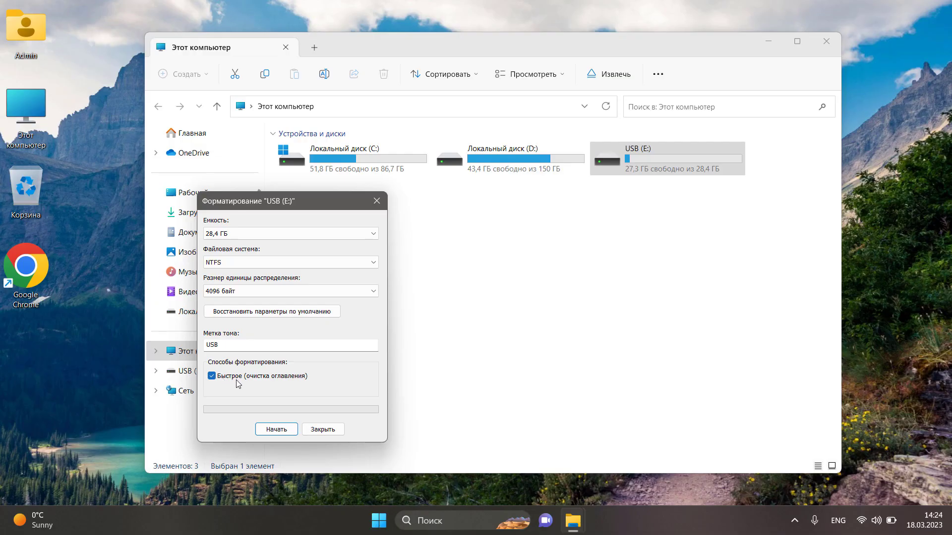
{"action": "left_click", "coordinate": [276, 429]}
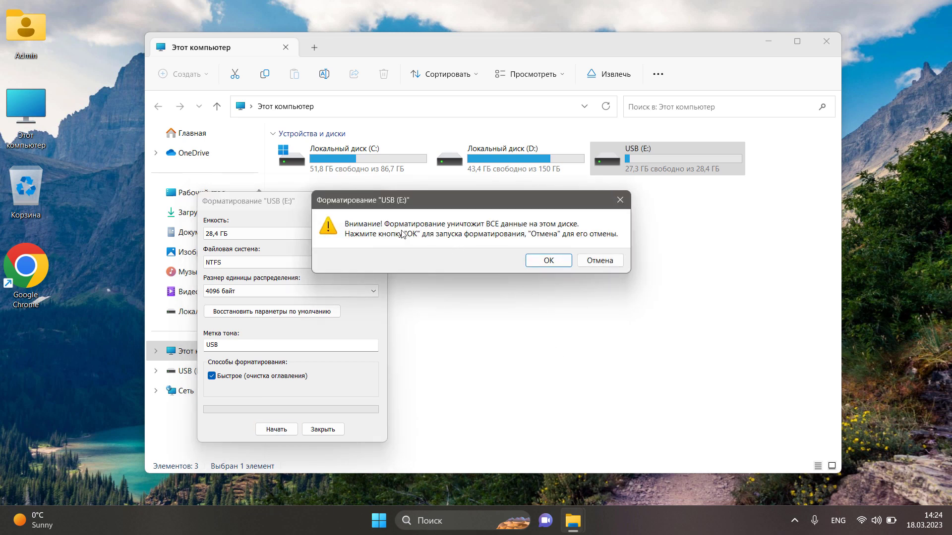
{"action": "left_click", "coordinate": [547, 261]}
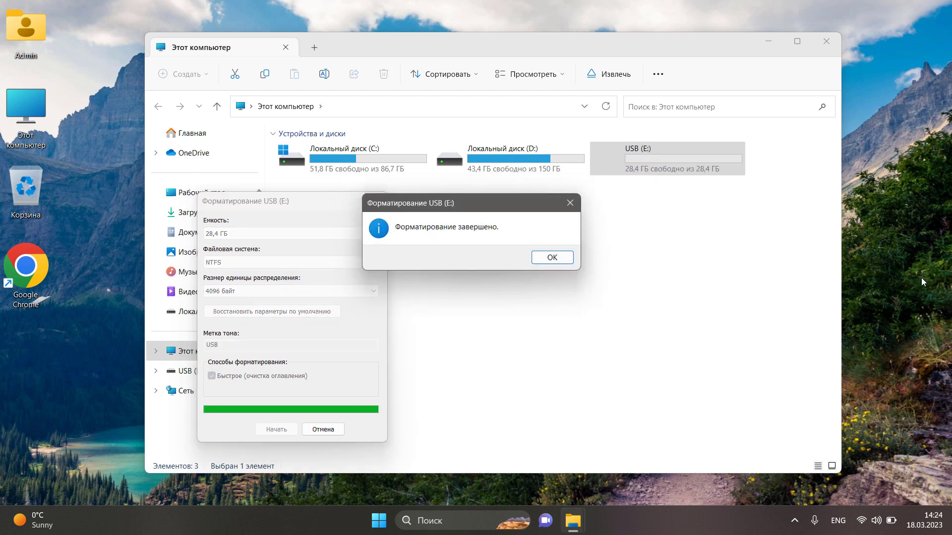
{"action": "left_click", "coordinate": [551, 258]}
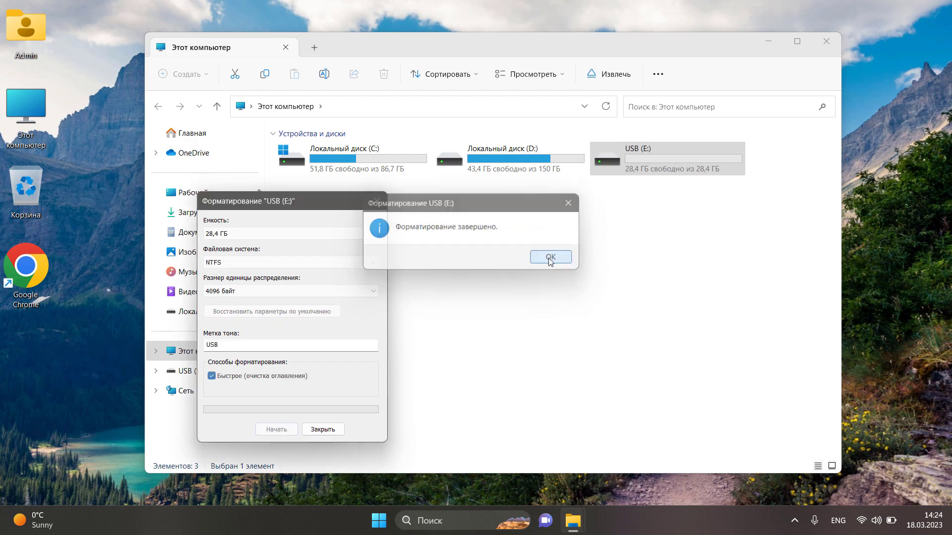
{"action": "left_click", "coordinate": [325, 429]}
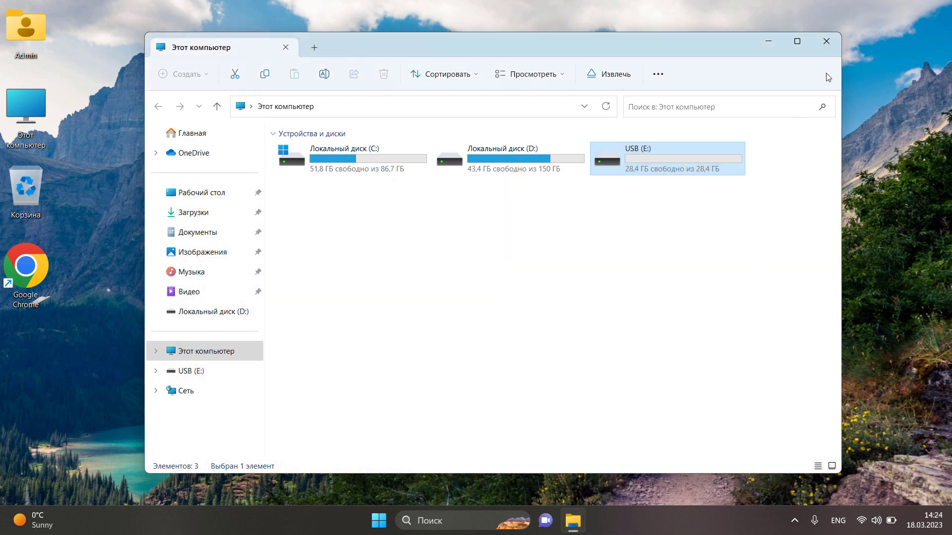
{"action": "left_click", "coordinate": [832, 42]}
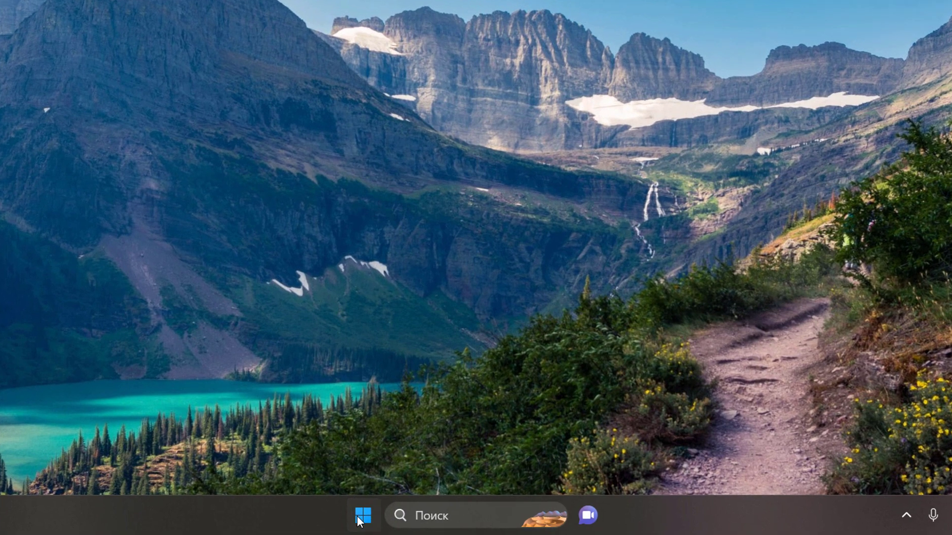
Open Disk Management and check the USB (E:) drive in This PC
{"action": "right_click", "coordinate": [377, 520]}
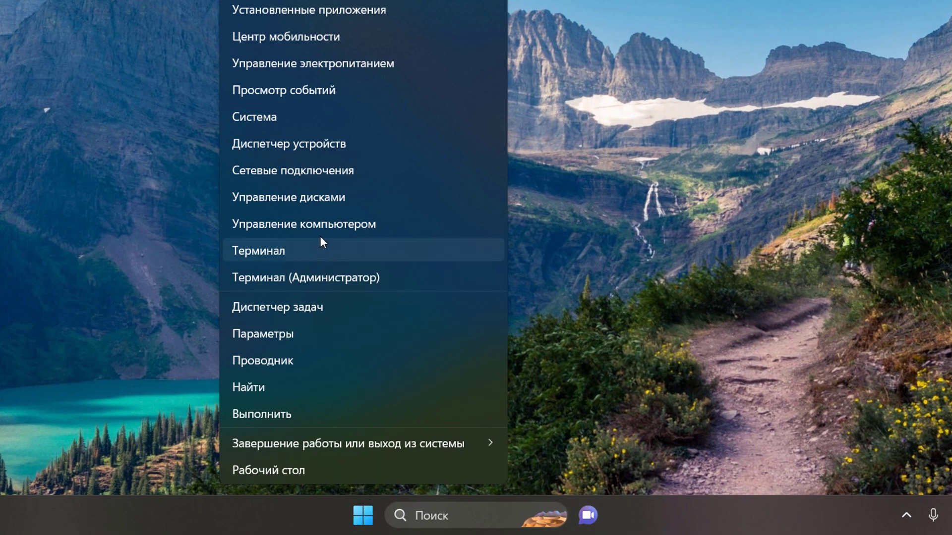
{"action": "left_click", "coordinate": [331, 197]}
{"action": "mouse_move", "coordinate": [544, 298]}
{"action": "left_mouse_down"}
{"action": "mouse_move", "coordinate": [535, 352]}
{"action": "mouse_move", "coordinate": [543, 293]}
{"action": "left_mouse_up"}
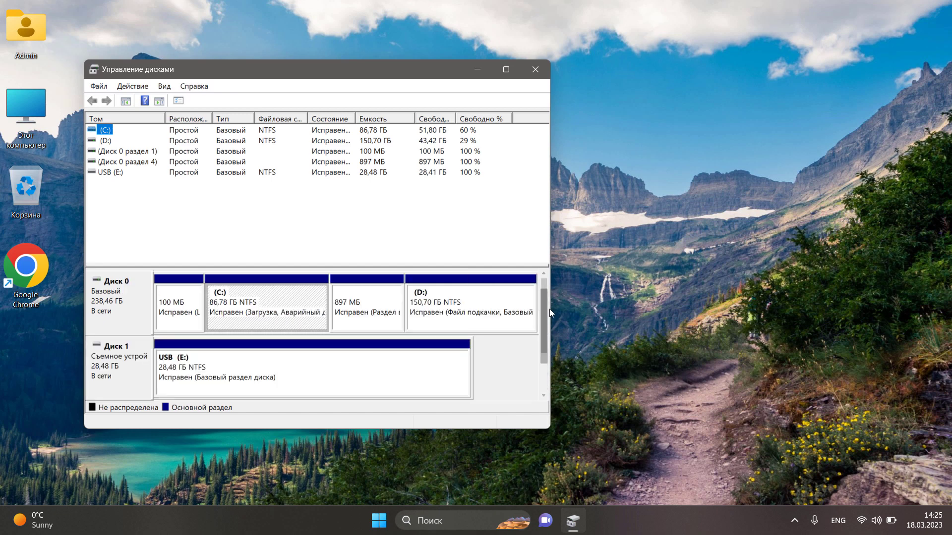
{"action": "left_click_drag", "start_coordinate": [437, 69], "coordinate": [574, 50]}
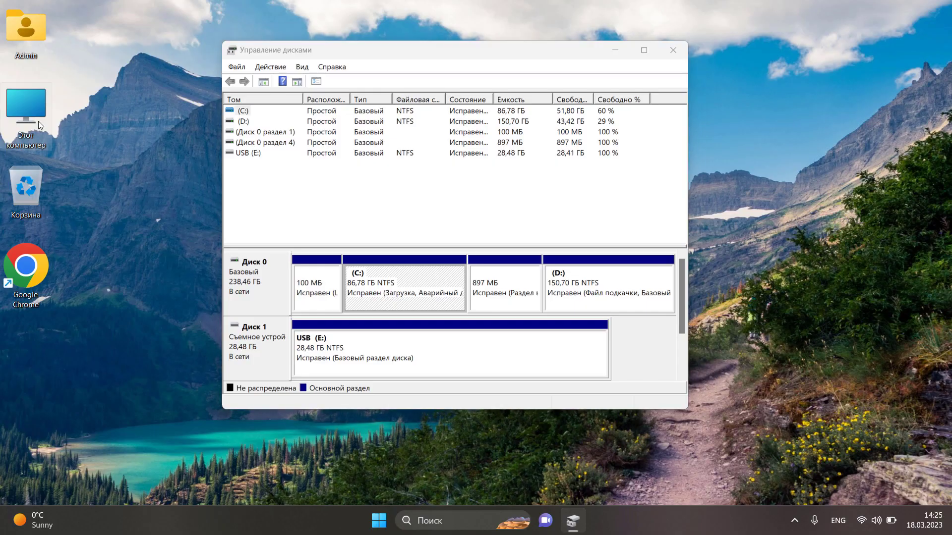
{"action": "double_click", "coordinate": [37, 121]}
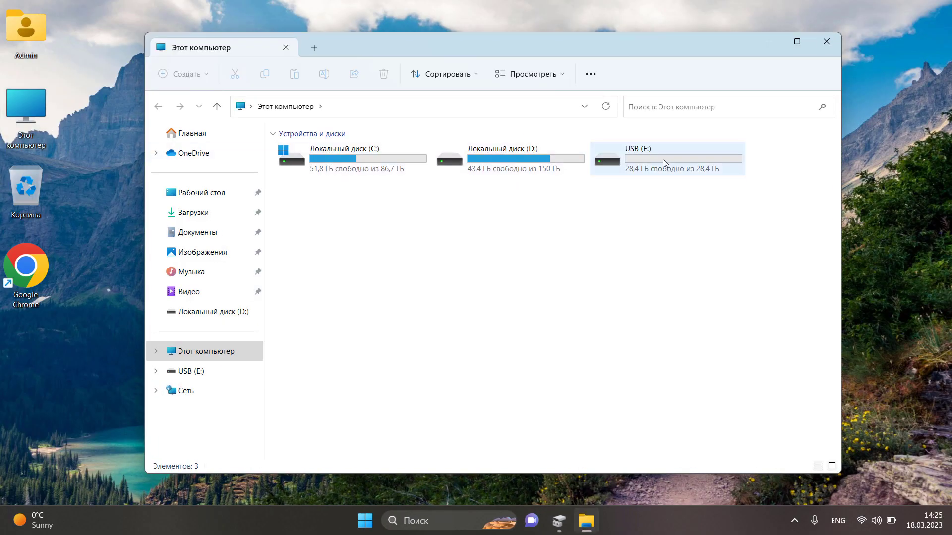
{"action": "left_click", "coordinate": [827, 43]}
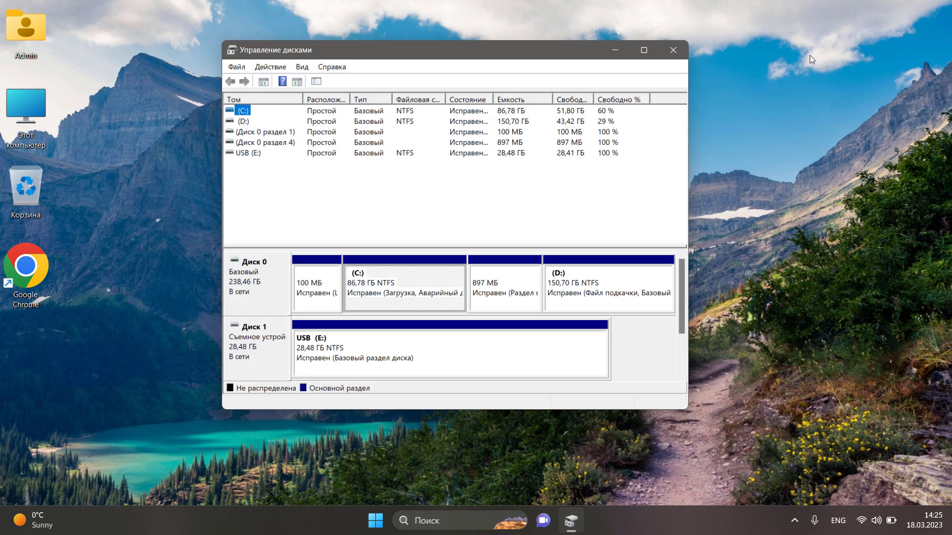
Quick-format the USB (E:) volume on Disk 1 as NTFS with the default cluster size and check the drive in This PC
{"action": "left_click", "coordinate": [388, 351]}
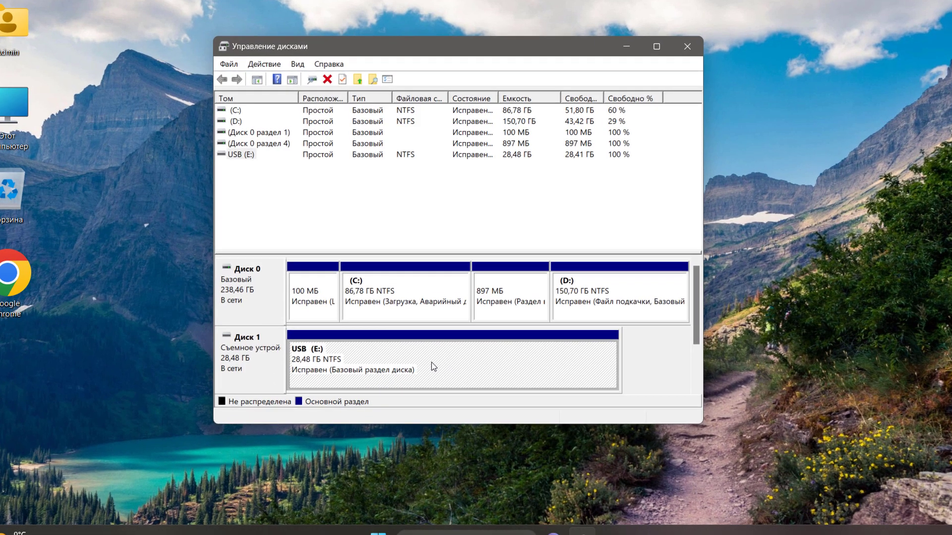
{"action": "right_click", "coordinate": [430, 351]}
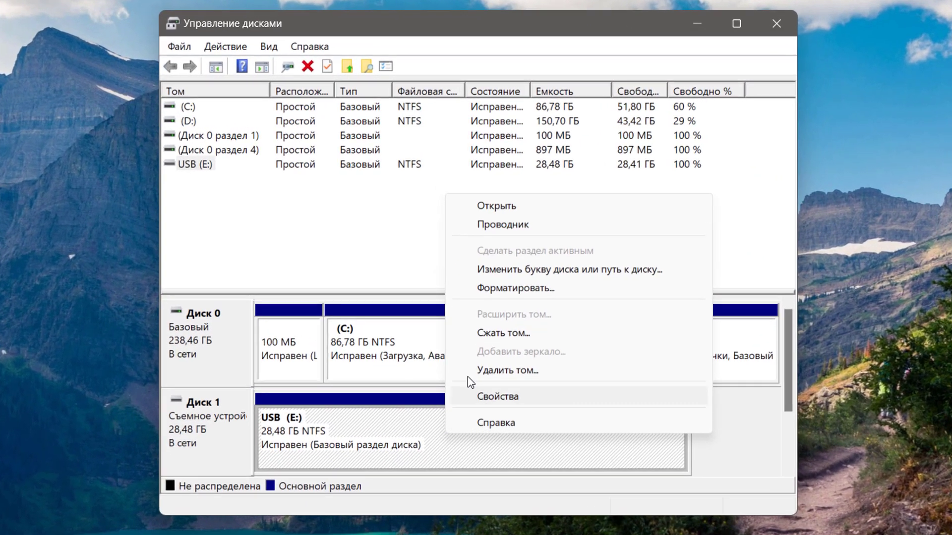
{"action": "left_click", "coordinate": [513, 279]}
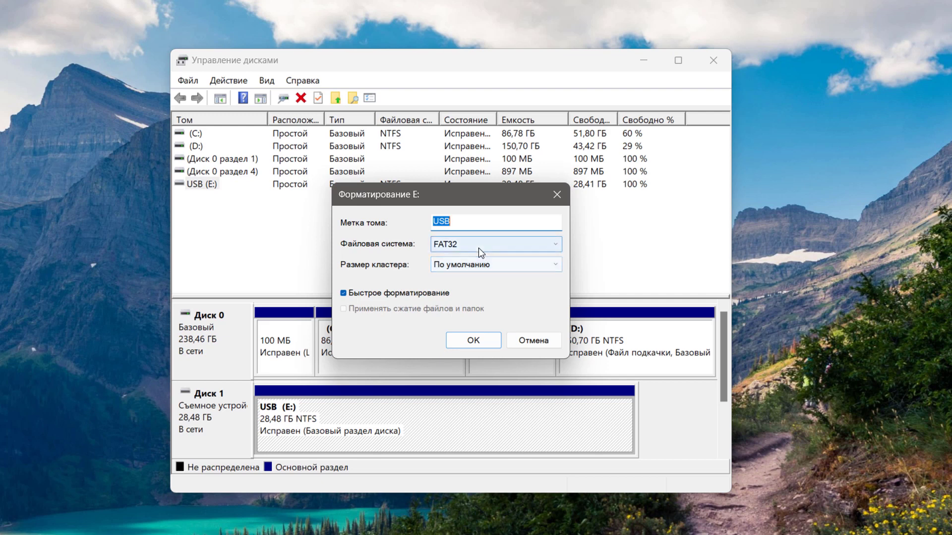
{"action": "left_click", "coordinate": [478, 248]}
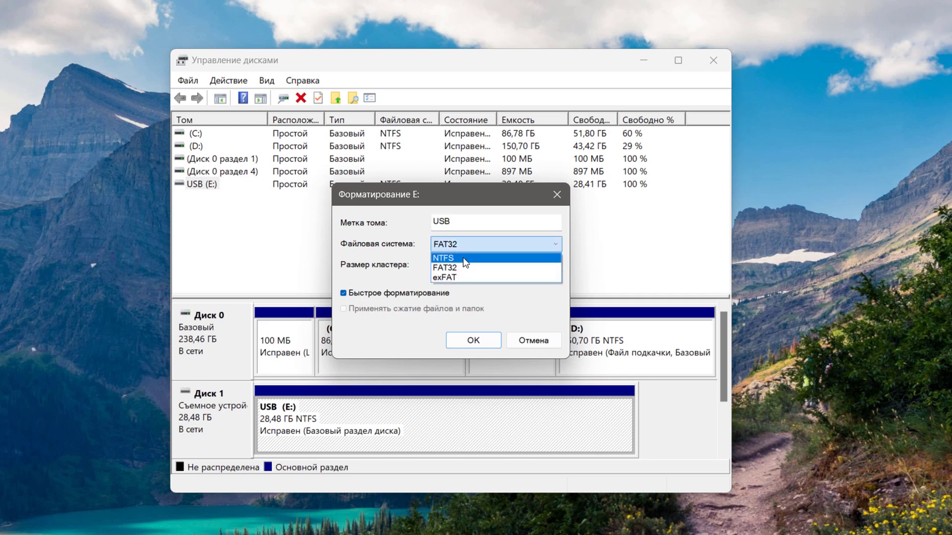
{"action": "left_click", "coordinate": [463, 258]}
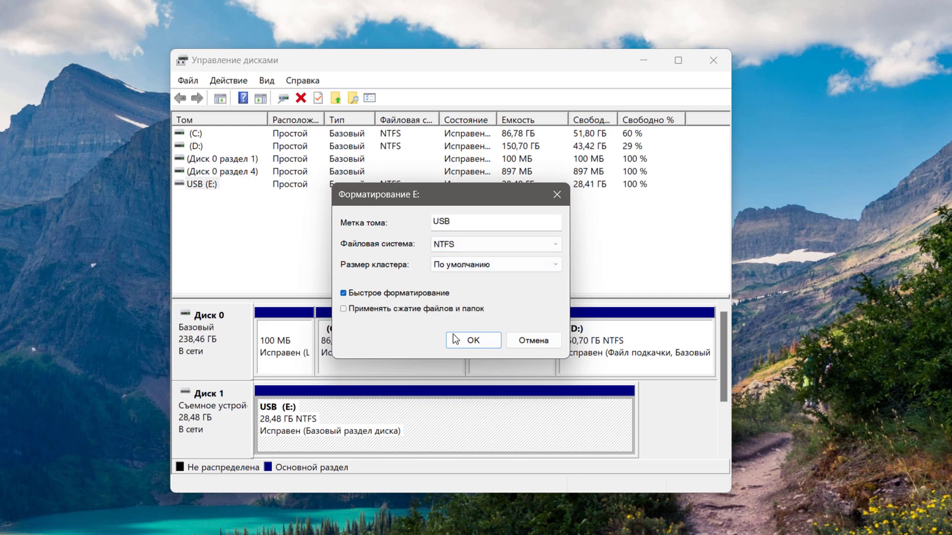
{"action": "left_click", "coordinate": [474, 340]}
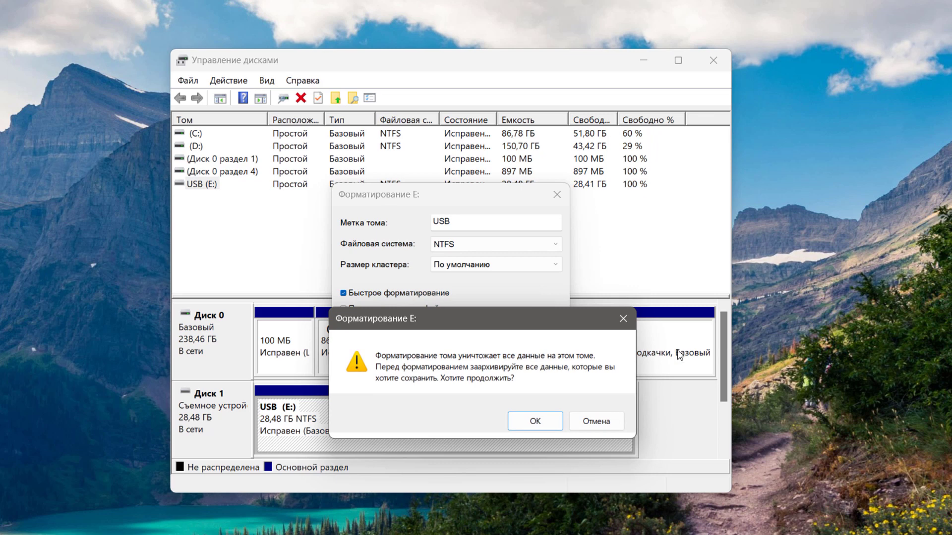
{"action": "left_click", "coordinate": [536, 422]}
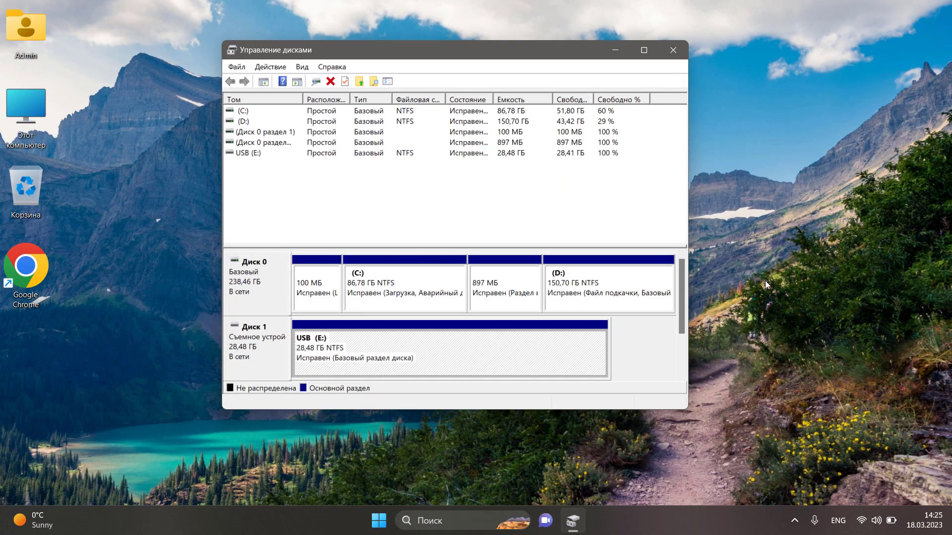
{"action": "double_click", "coordinate": [38, 121]}
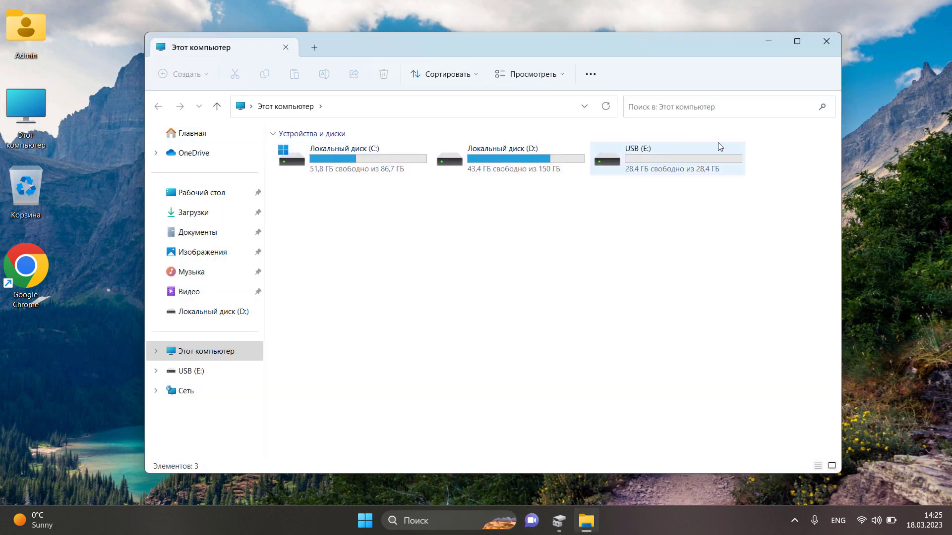
{"action": "left_click", "coordinate": [827, 41]}
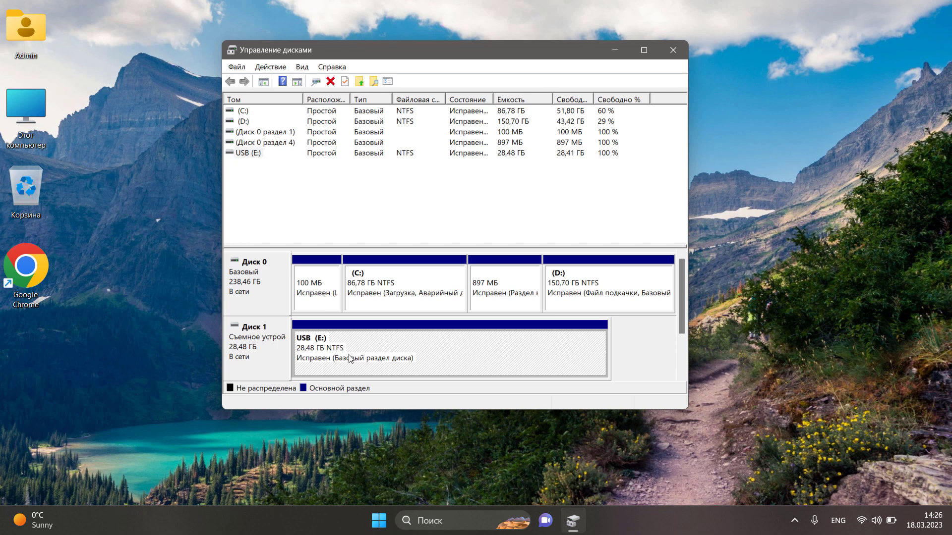
Delete the USB (E:) volume from Disk 1 and check the drive list in This PC
{"action": "right_click", "coordinate": [379, 358]}
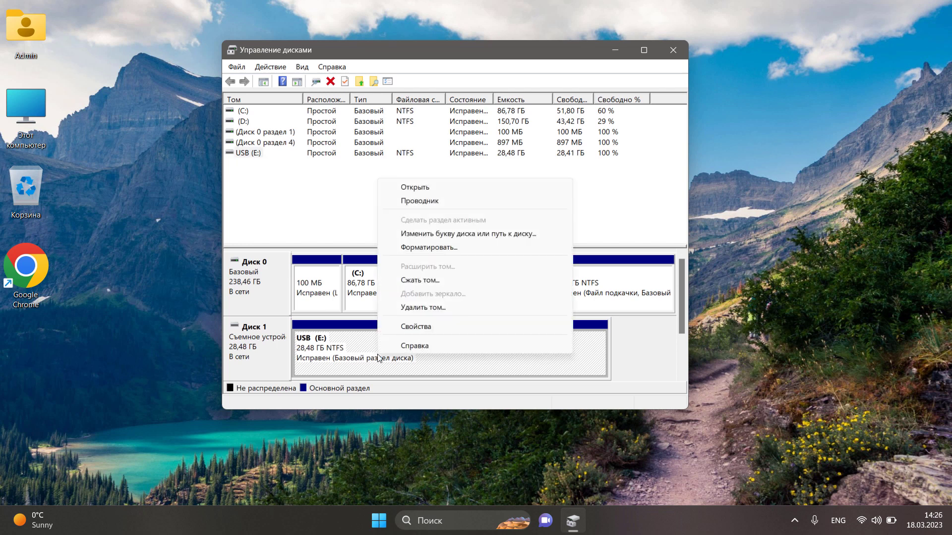
{"action": "left_click", "coordinate": [421, 307]}
{"action": "left_click", "coordinate": [521, 353]}
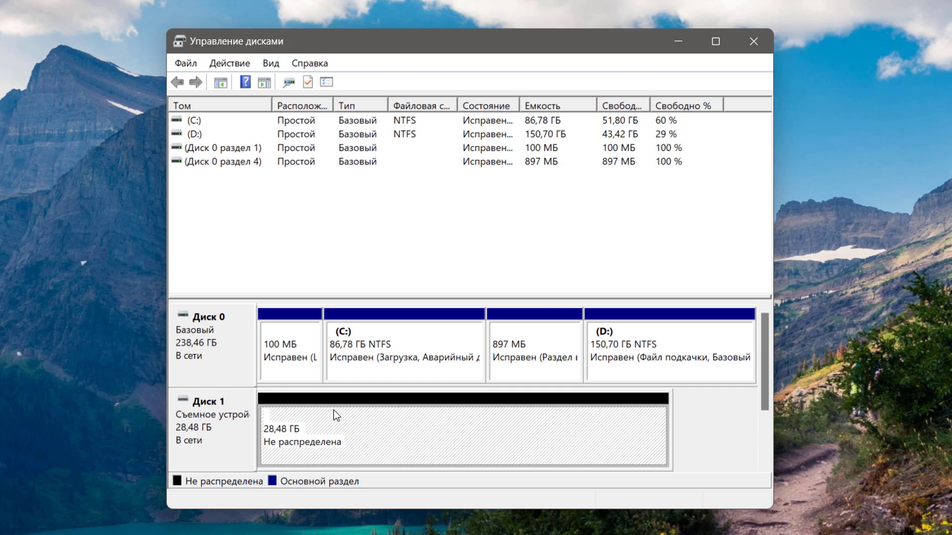
{"action": "key", "text": "super+e"}
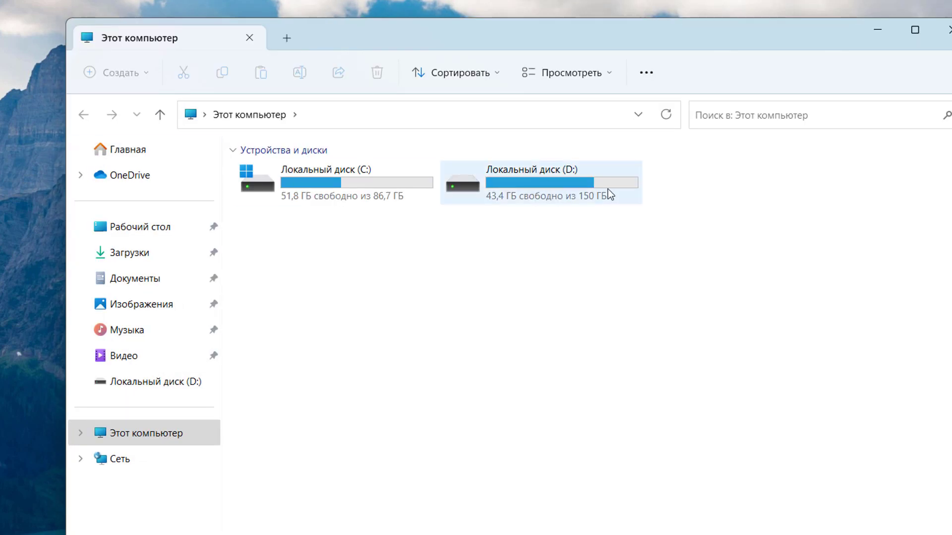
{"action": "left_click_drag", "start_coordinate": [737, 251], "coordinate": [890, 150]}
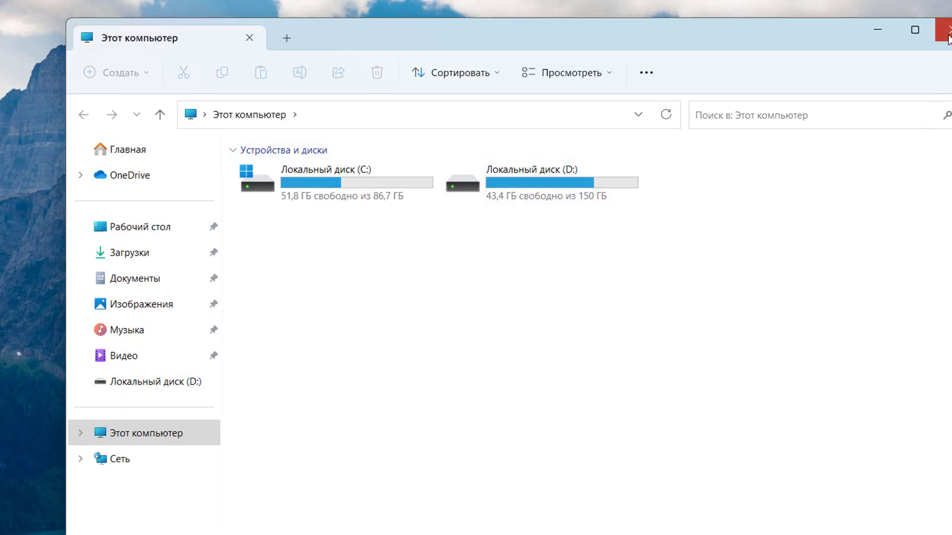
{"action": "left_click", "coordinate": [948, 30]}
Start a simple volume in Disk 1's unallocated space, keeping the proposed size and assigning drive letter E
{"action": "right_click", "coordinate": [386, 416]}
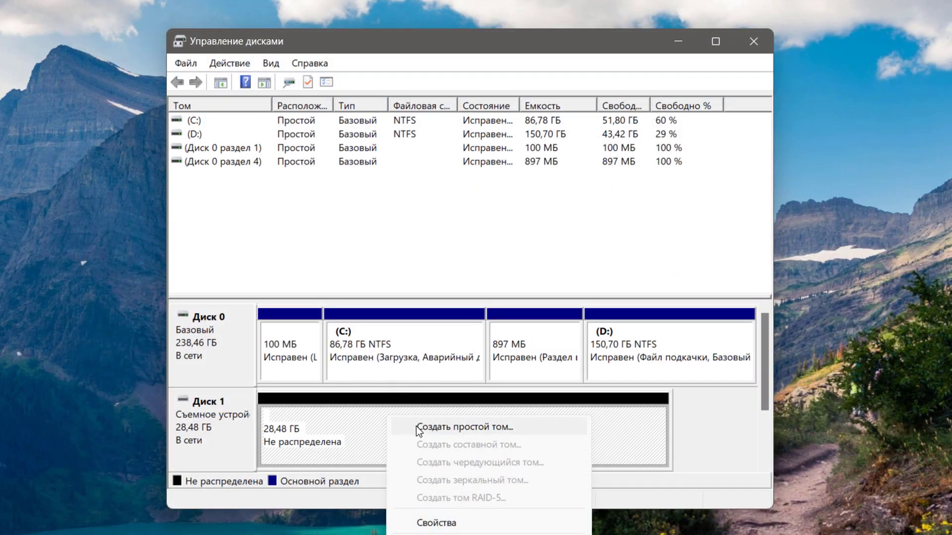
{"action": "left_click", "coordinate": [416, 427]}
{"action": "left_click", "coordinate": [477, 409]}
{"action": "left_click", "coordinate": [477, 410]}
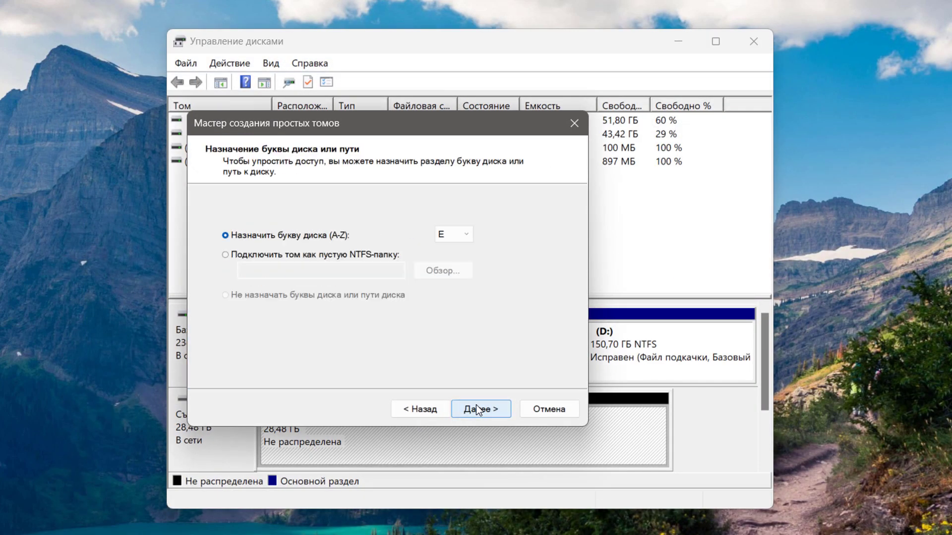
{"action": "left_click", "coordinate": [448, 234]}
{"action": "left_click", "coordinate": [456, 260]}
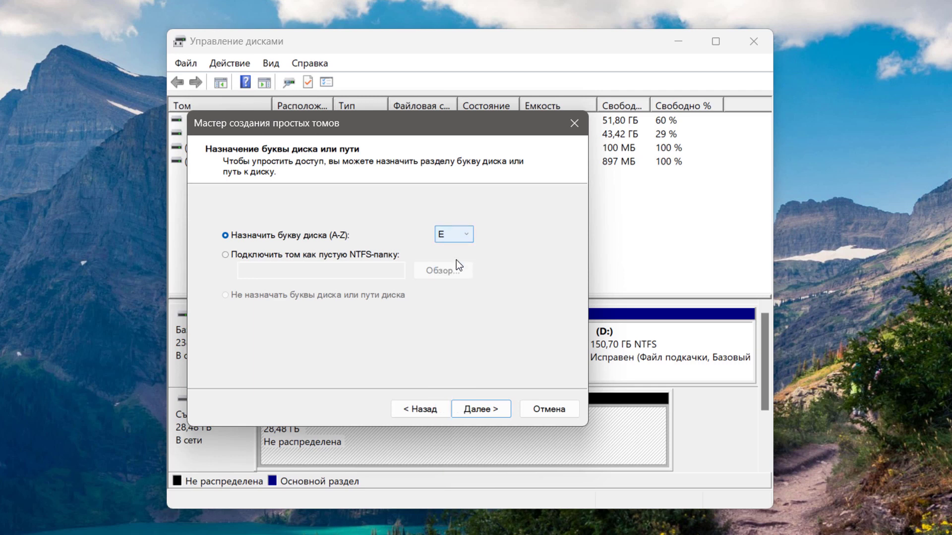
{"action": "left_click", "coordinate": [480, 408]}
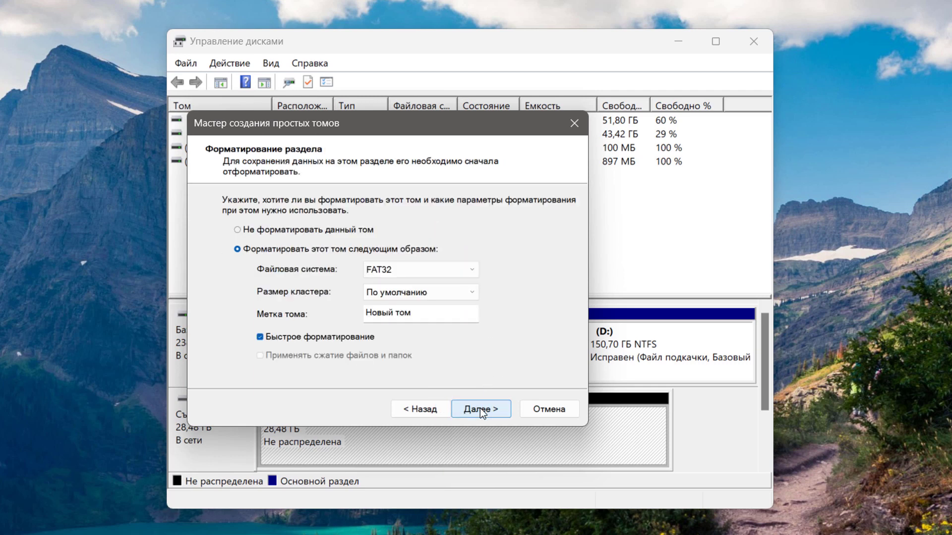
Create the volume with quick FAT32 formatting, the default cluster size and the label Новый том
{"action": "left_click", "coordinate": [388, 269]}
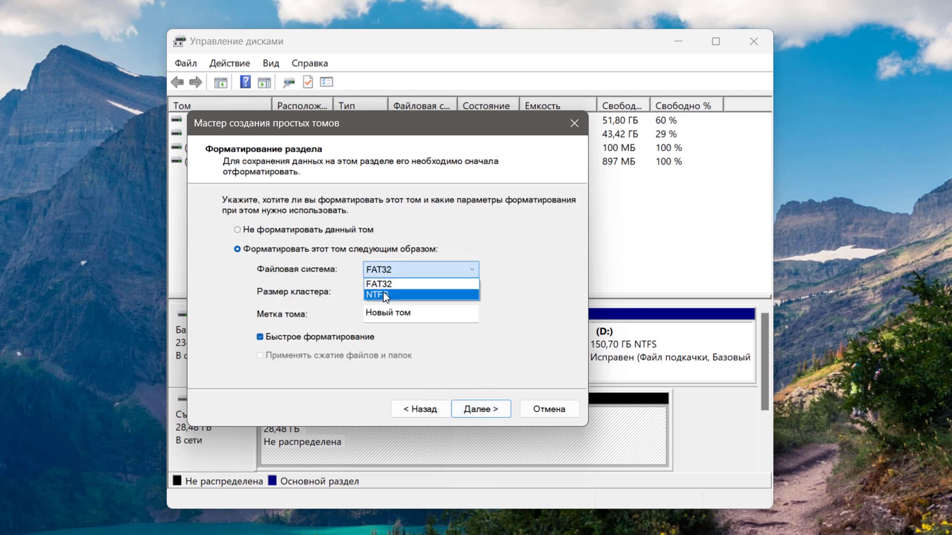
{"action": "left_click", "coordinate": [385, 285]}
{"action": "key", "text": "Tab"}
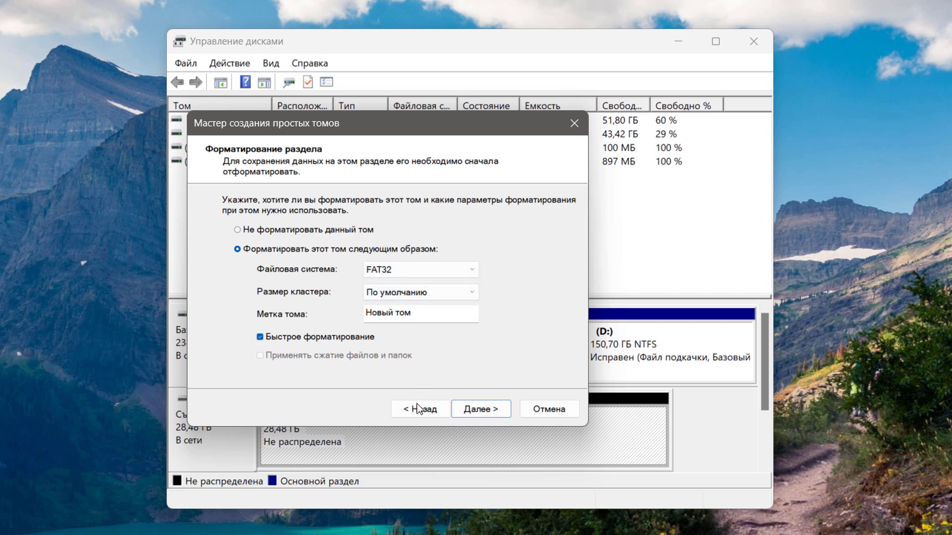
{"action": "left_click", "coordinate": [482, 407]}
{"action": "left_click", "coordinate": [482, 407]}
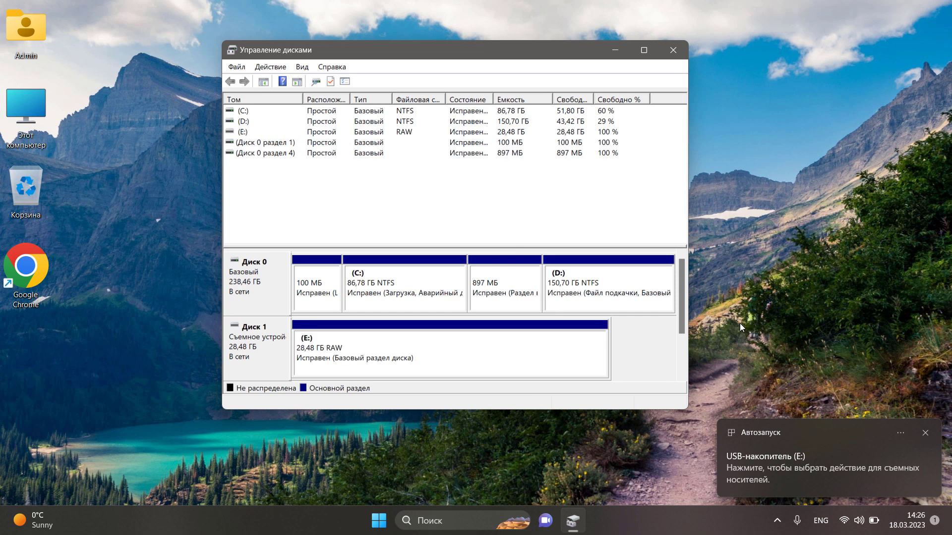
Check the new volume E: in This PC and view its formatting options in Disk Management without applying them
{"action": "double_click", "coordinate": [12, 106]}
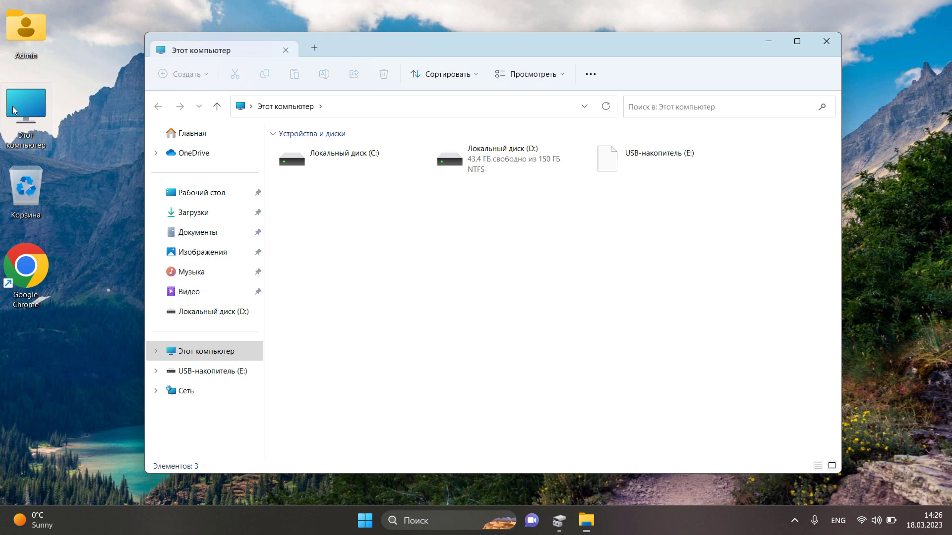
{"action": "key", "text": "alt+F4"}
{"action": "right_click", "coordinate": [408, 351]}
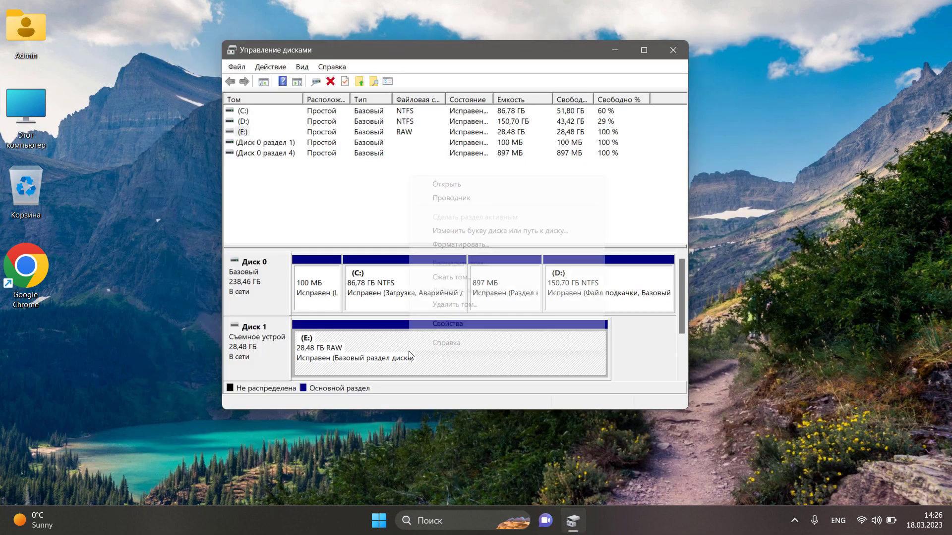
{"action": "left_click", "coordinate": [458, 249]}
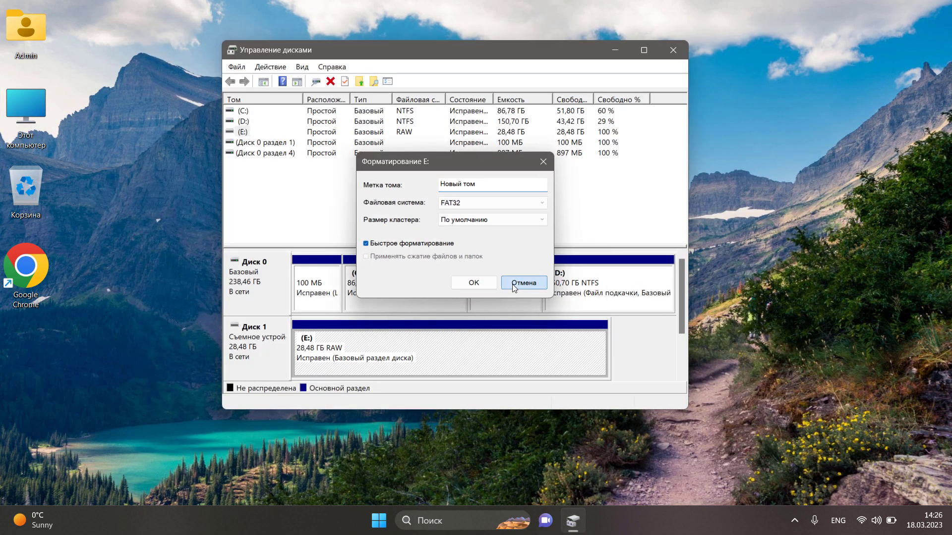
{"action": "left_click", "coordinate": [513, 284]}
{"action": "double_click", "coordinate": [6, 120]}
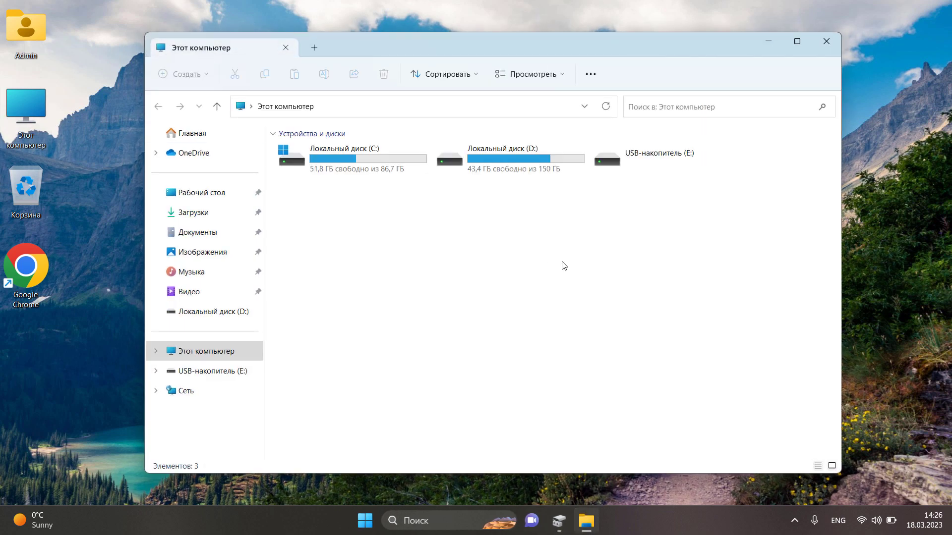
Quick-format the USB drive (E:) as FAT32 with 16 KB clusters and no volume label, accepting the data loss
{"action": "left_click", "coordinate": [643, 165]}
{"action": "double_click", "coordinate": [642, 163]}
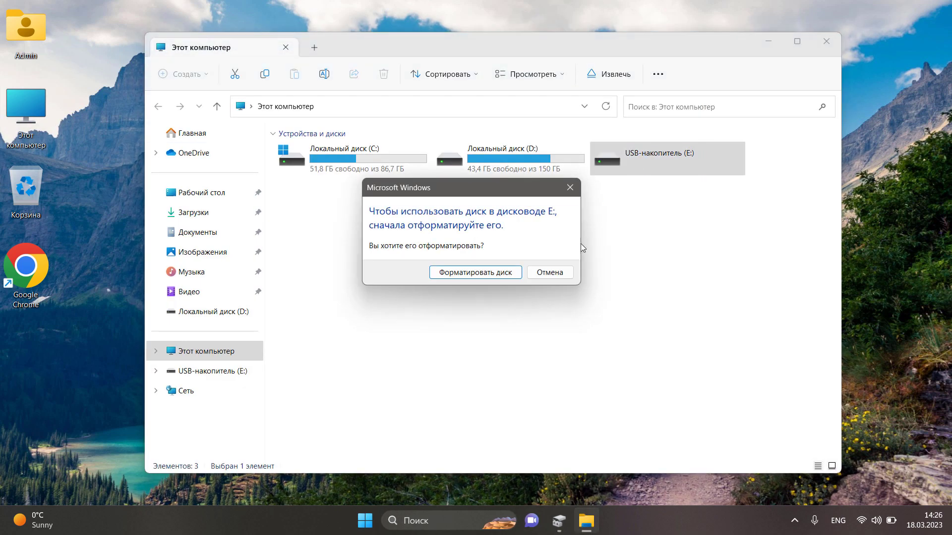
{"action": "left_click", "coordinate": [485, 272]}
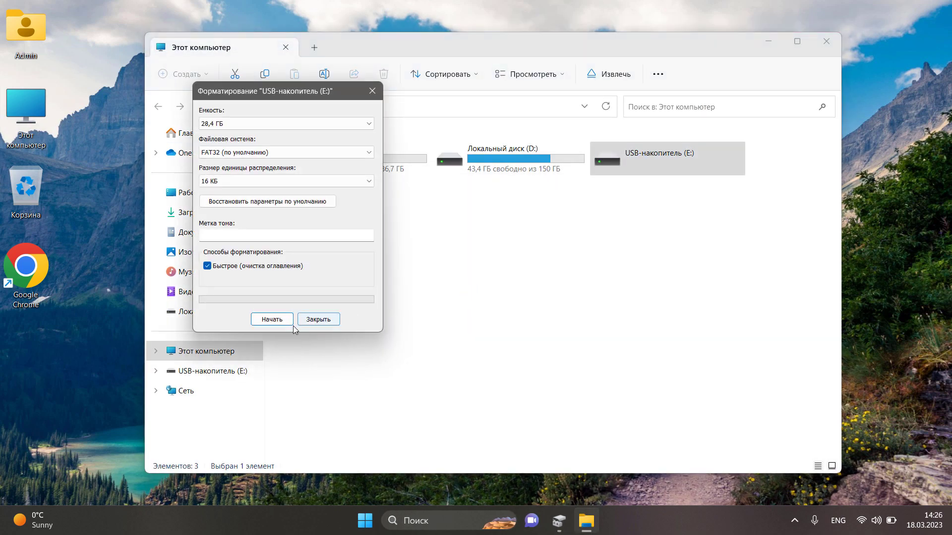
{"action": "left_click", "coordinate": [272, 319]}
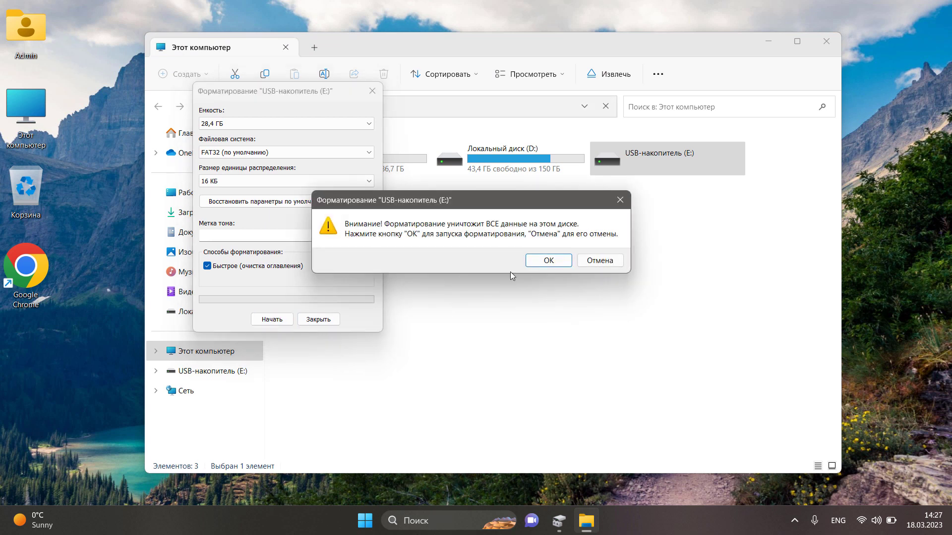
{"action": "left_click", "coordinate": [605, 259]}
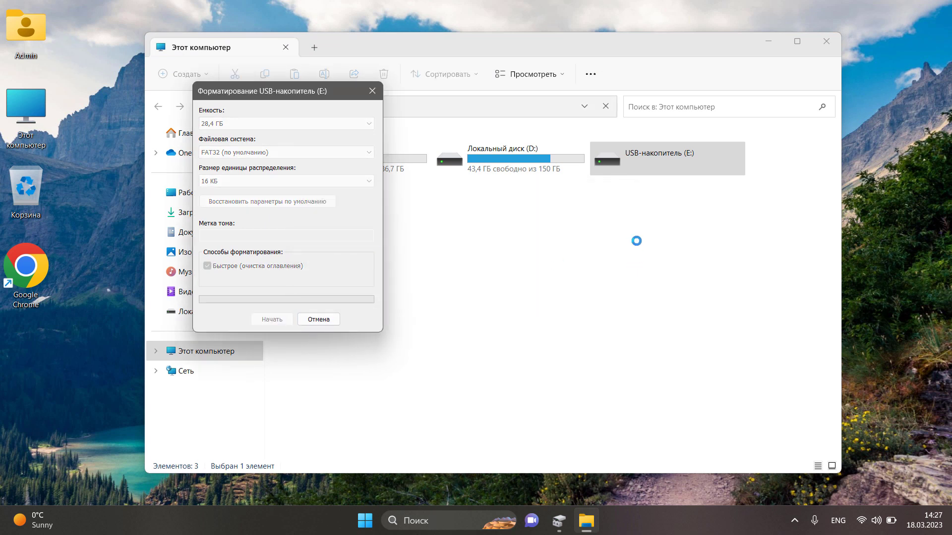
{"action": "left_click", "coordinate": [548, 258]}
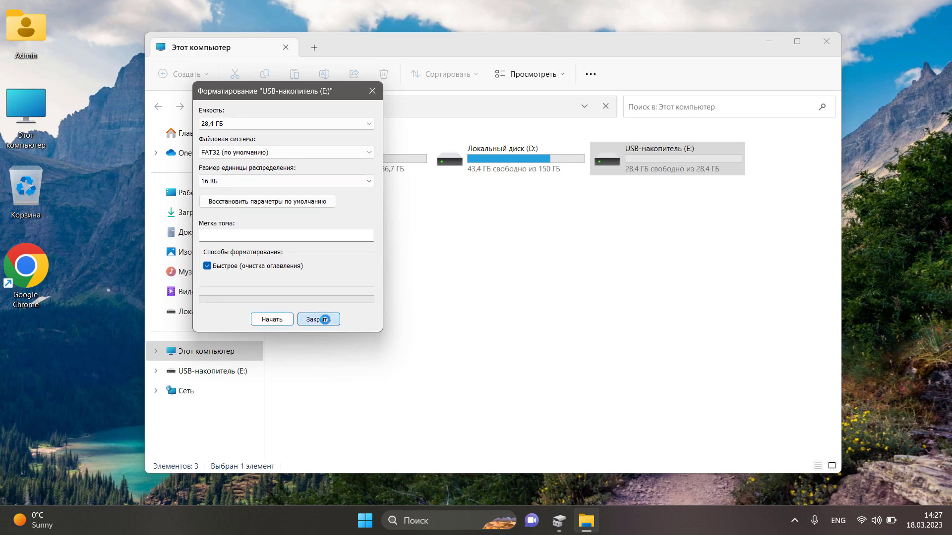
{"action": "left_click", "coordinate": [319, 319]}
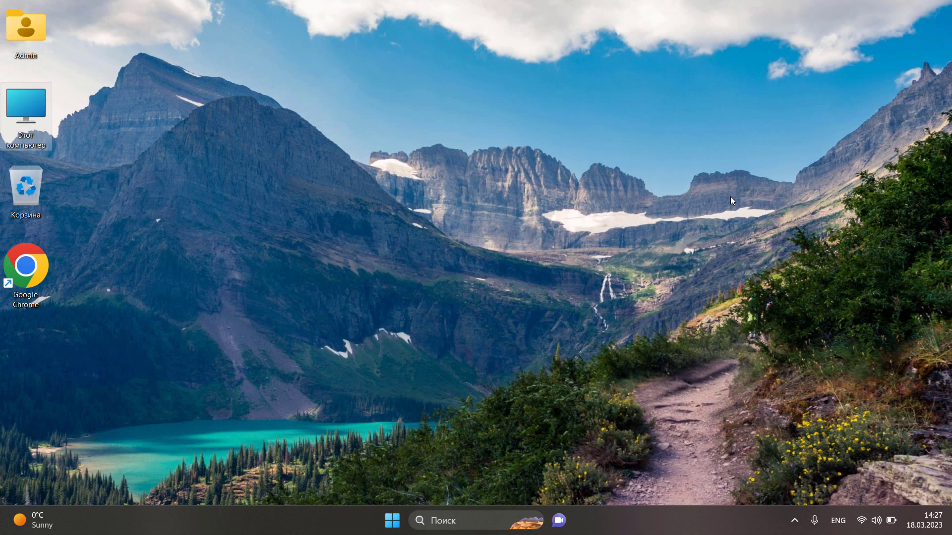
Switch to Windows Settings and open the disks and volumes page (Диски и тома) within the advanced storage settings
{"action": "left_click", "coordinate": [392, 520]}
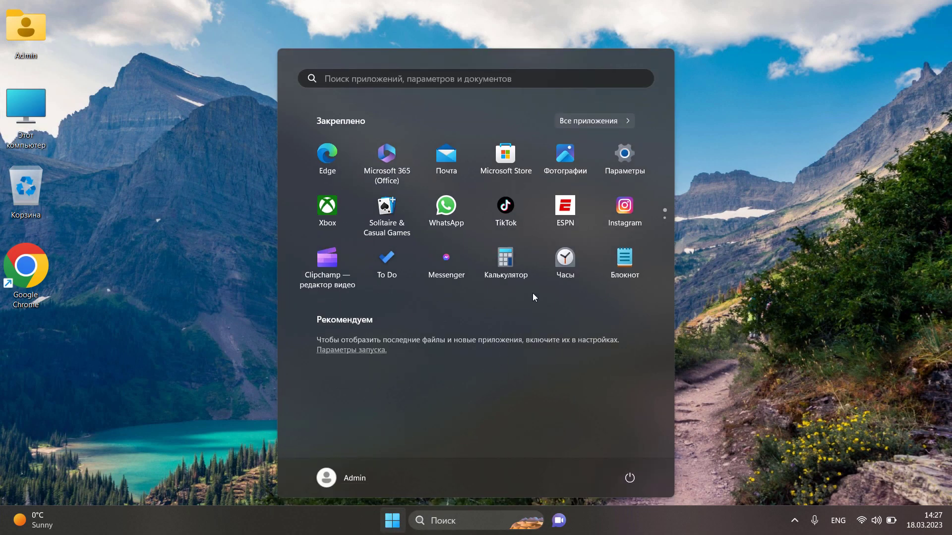
{"action": "left_click", "coordinate": [644, 168]}
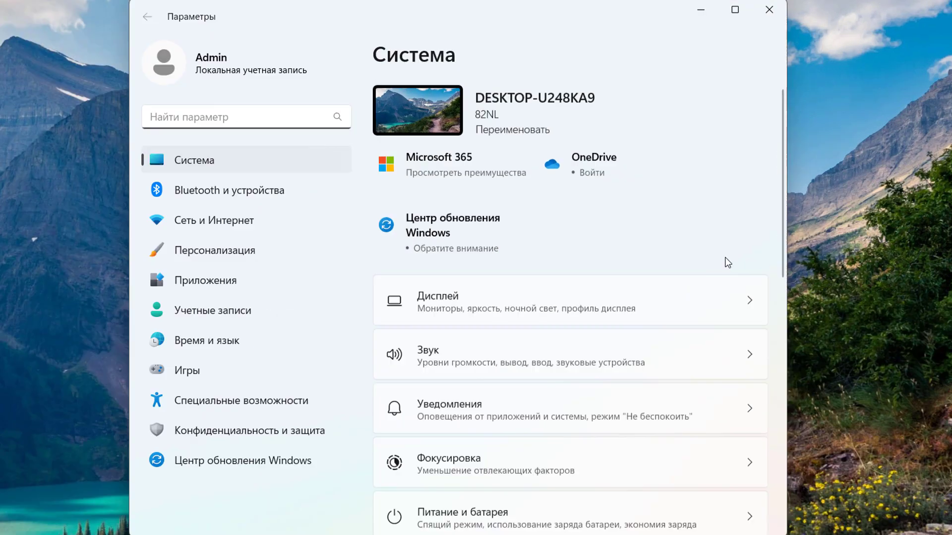
{"action": "scroll", "coordinate": [724, 248], "scroll_direction": "down", "scroll_amount": 5}
{"action": "scroll", "coordinate": [719, 274], "scroll_direction": "down", "scroll_amount": 2}
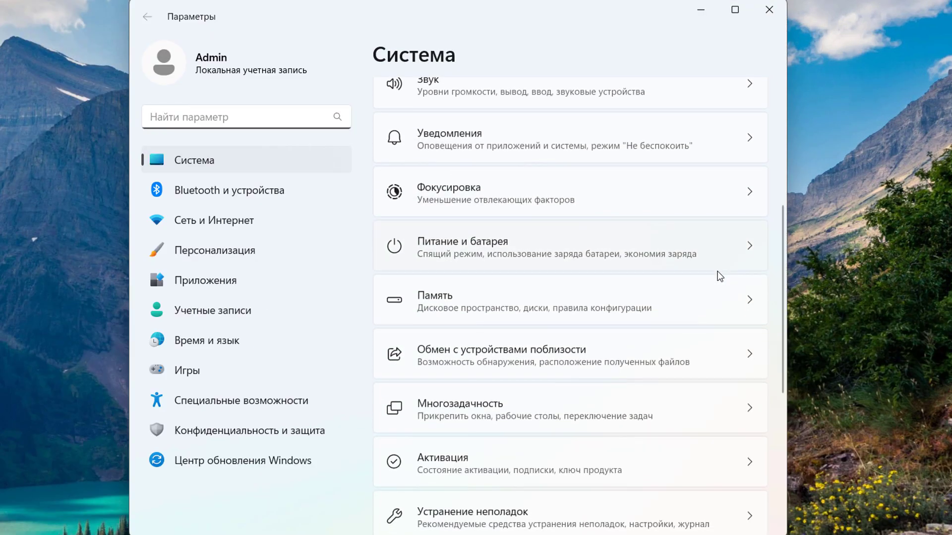
{"action": "left_click", "coordinate": [463, 299]}
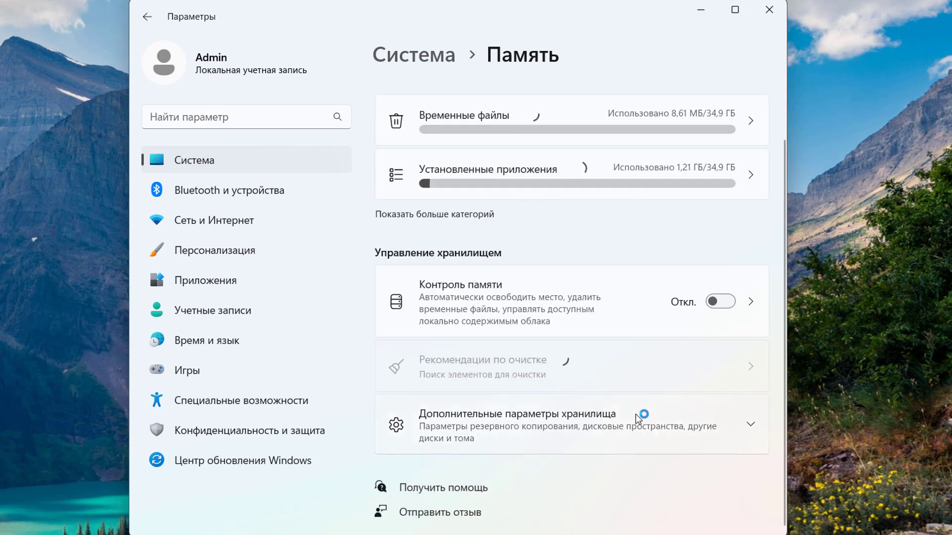
{"action": "left_click", "coordinate": [623, 423]}
{"action": "scroll", "coordinate": [621, 424], "scroll_direction": "down", "scroll_amount": 6}
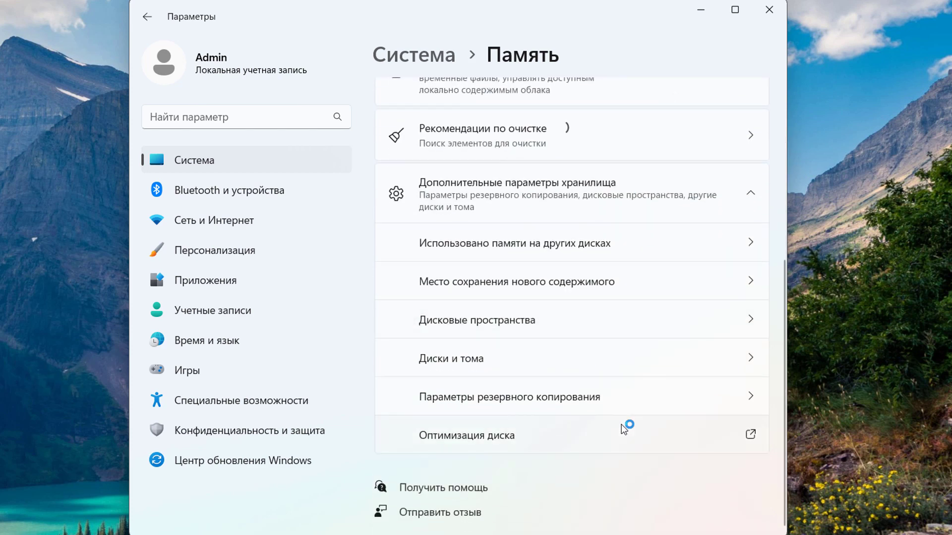
{"action": "left_click", "coordinate": [487, 356]}
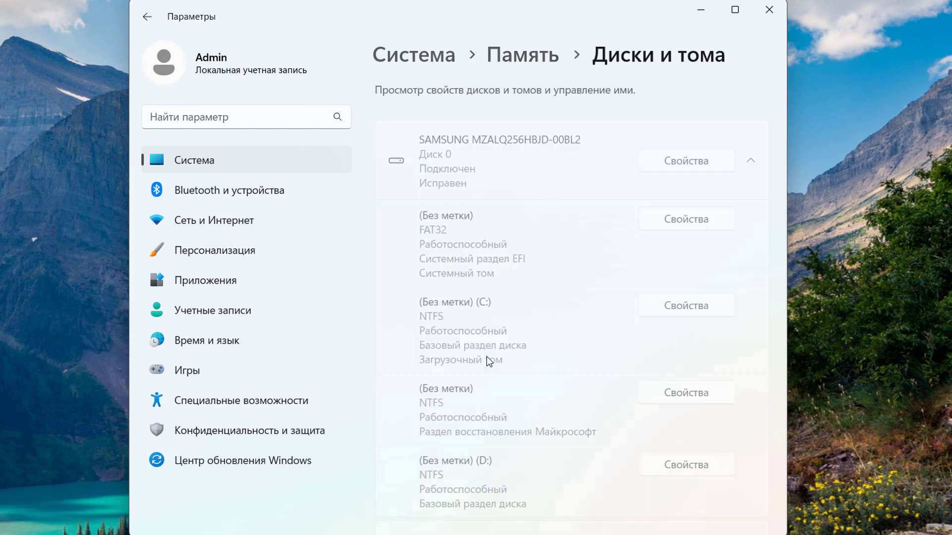
Open the properties of volume E: on the JetFlash Transcend 32GB disk and view its formatting section
{"action": "scroll", "coordinate": [673, 253], "scroll_direction": "down", "scroll_amount": 3}
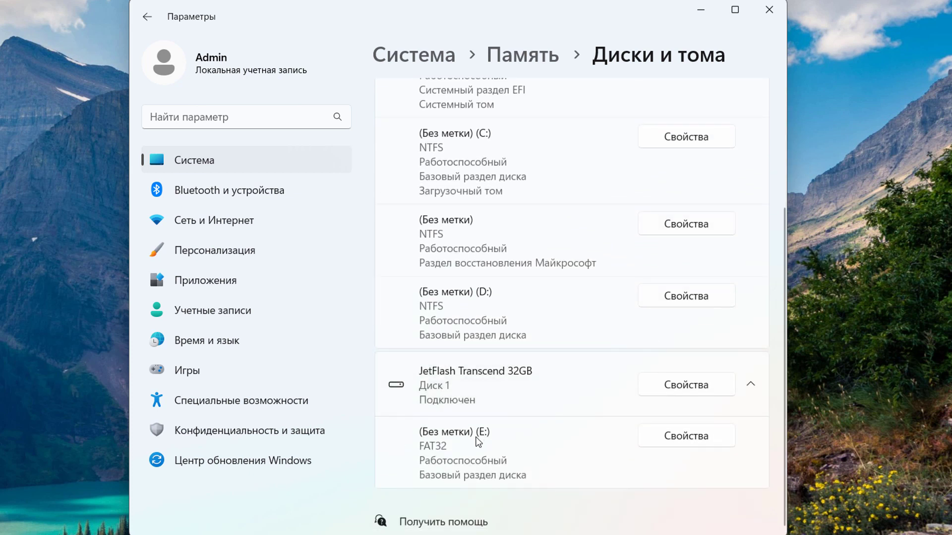
{"action": "scroll", "coordinate": [501, 443], "scroll_direction": "up", "scroll_amount": 2}
{"action": "scroll", "coordinate": [545, 445], "scroll_direction": "down", "scroll_amount": 2}
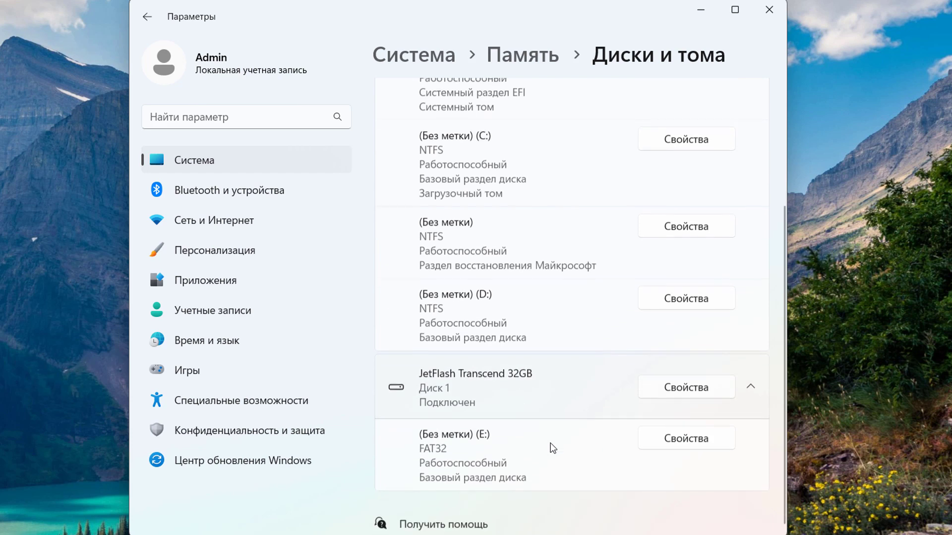
{"action": "left_click", "coordinate": [693, 445]}
{"action": "scroll", "coordinate": [614, 342], "scroll_direction": "down", "scroll_amount": 2}
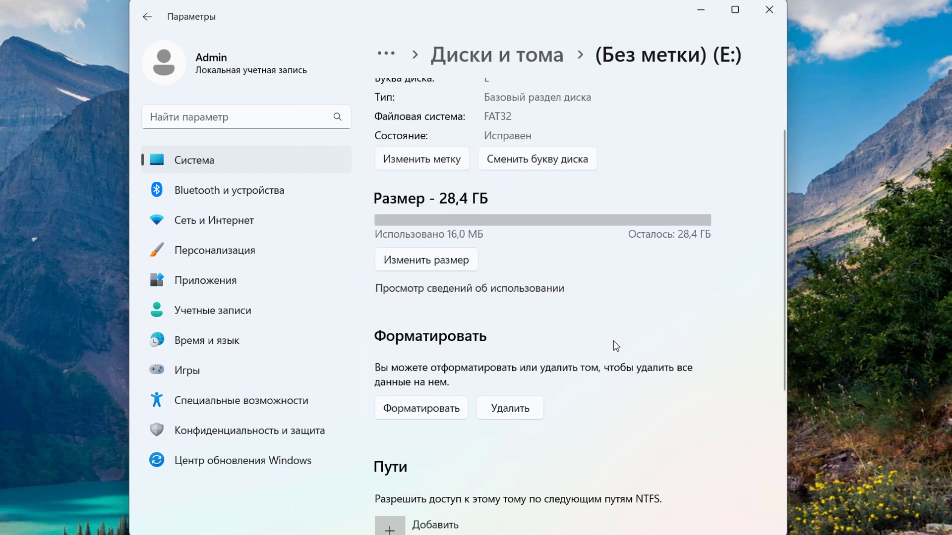
{"action": "scroll", "coordinate": [520, 210], "scroll_direction": "up", "scroll_amount": 1}
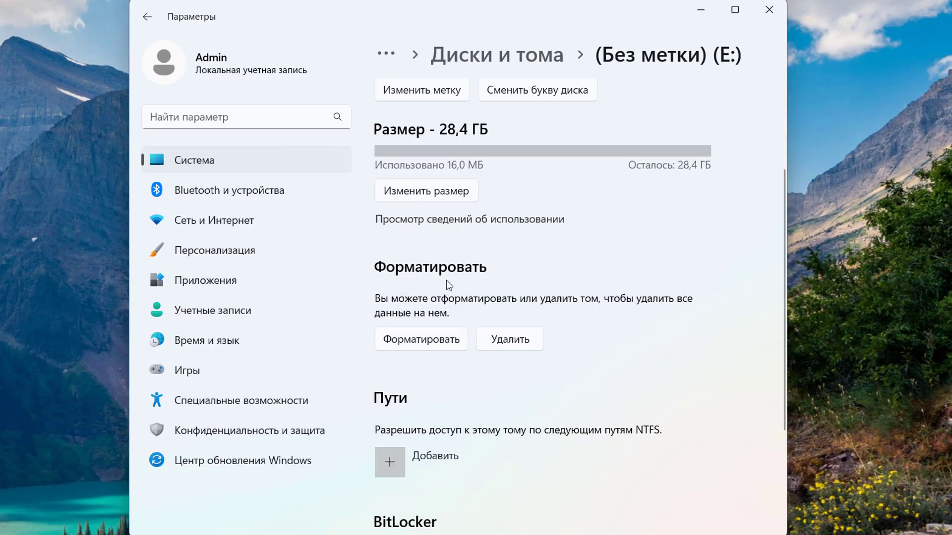
Format volume E: with the label USB, the FAT32 file system and a 32 KB cluster size
{"action": "left_click", "coordinate": [430, 344]}
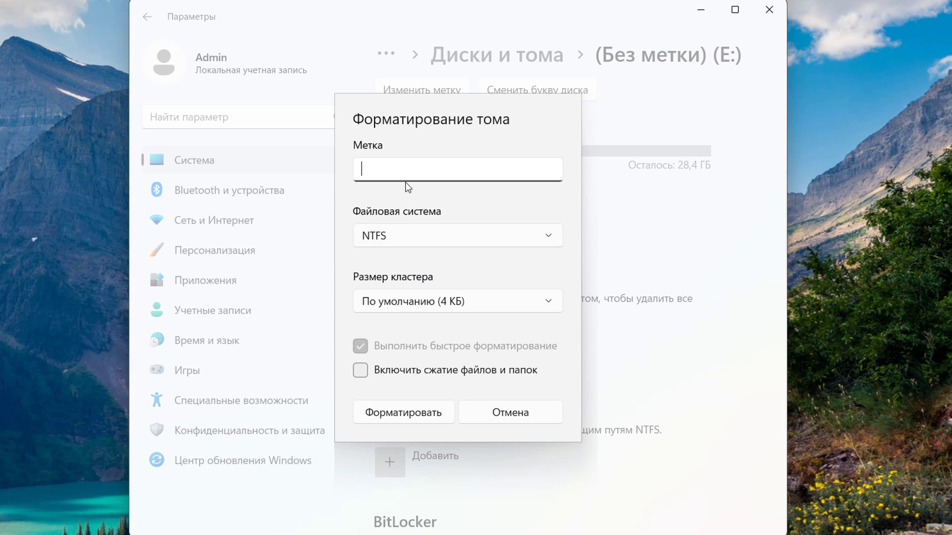
{"action": "type", "text": "USB"}
{"action": "left_click", "coordinate": [416, 246]}
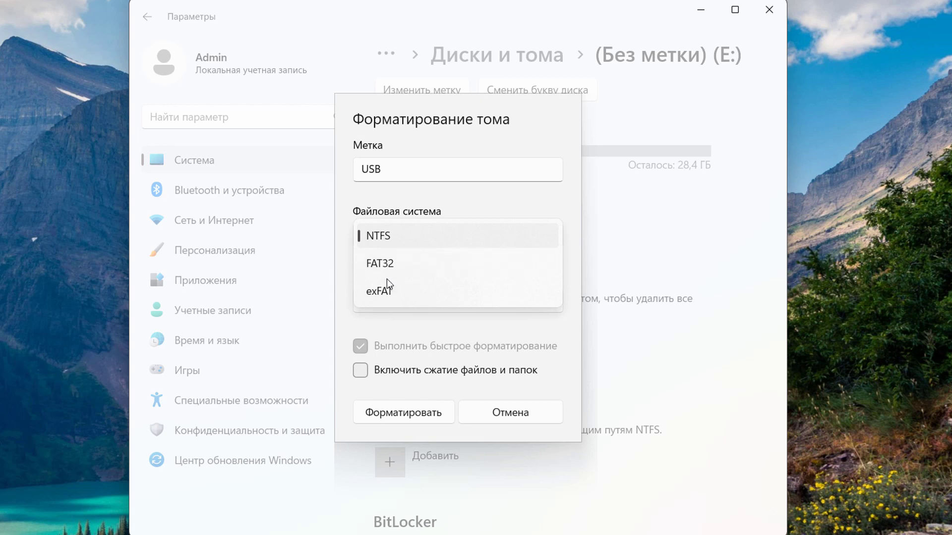
{"action": "left_click", "coordinate": [392, 263]}
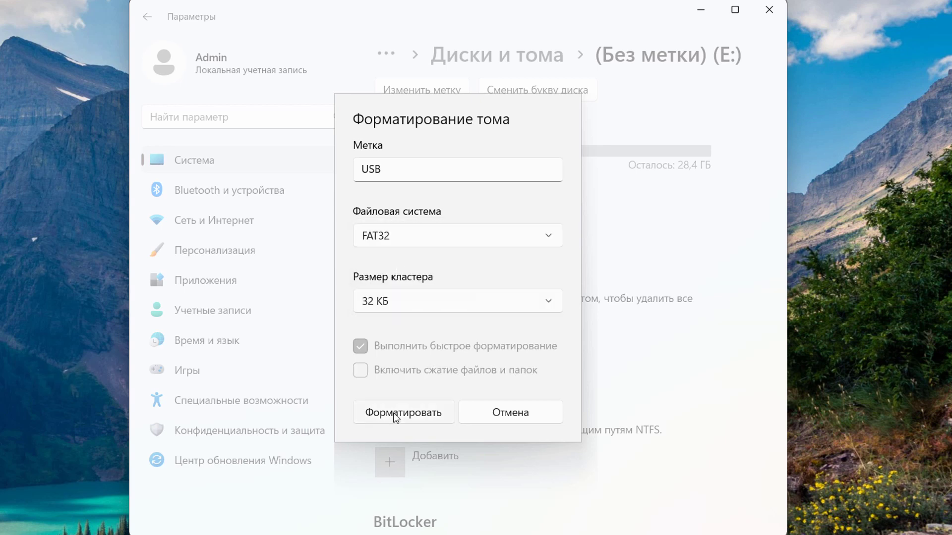
{"action": "left_click", "coordinate": [403, 412]}
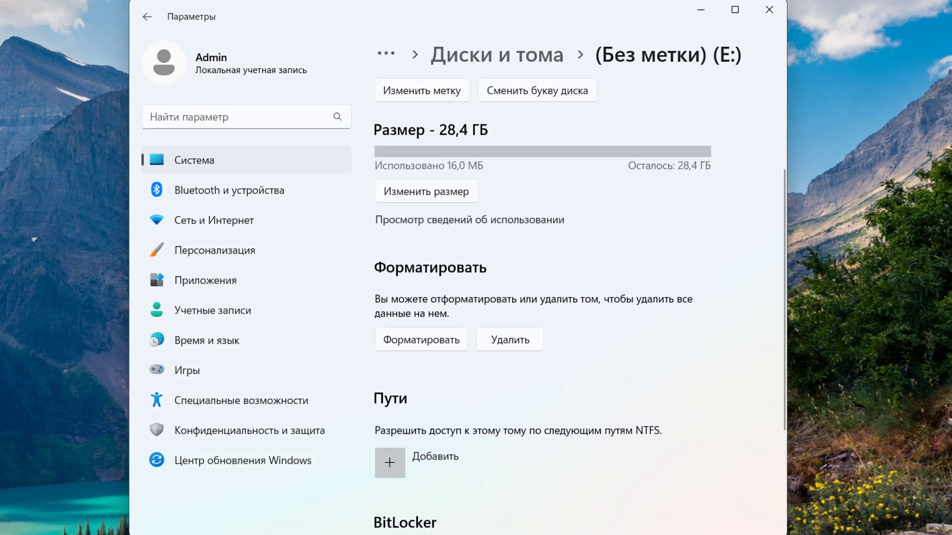
Delete volume E: from the flash drive and check the drive list in This PC
{"action": "key", "text": "super+e"}
{"action": "left_click", "coordinate": [515, 340]}
{"action": "left_click", "coordinate": [568, 307]}
{"action": "key", "text": "super+e"}
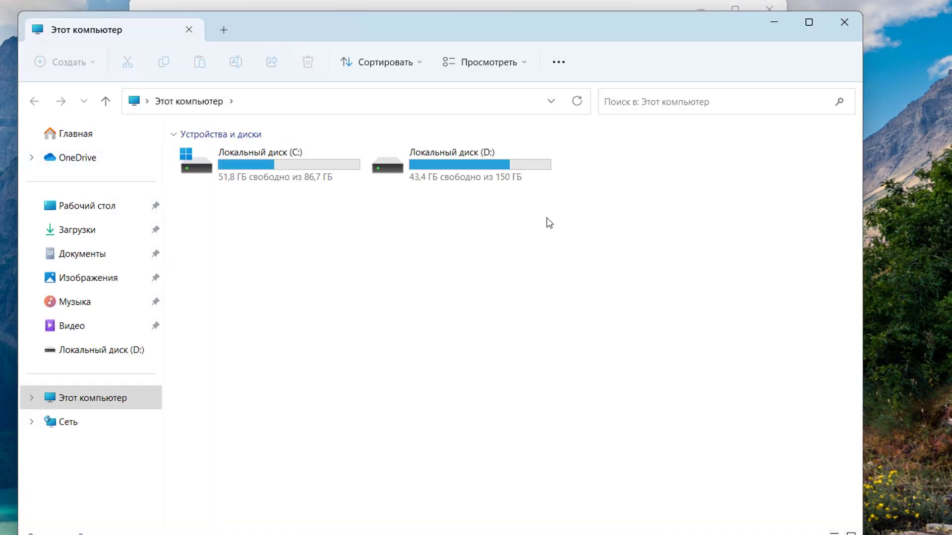
{"action": "left_click_drag", "start_coordinate": [550, 223], "coordinate": [727, 136]}
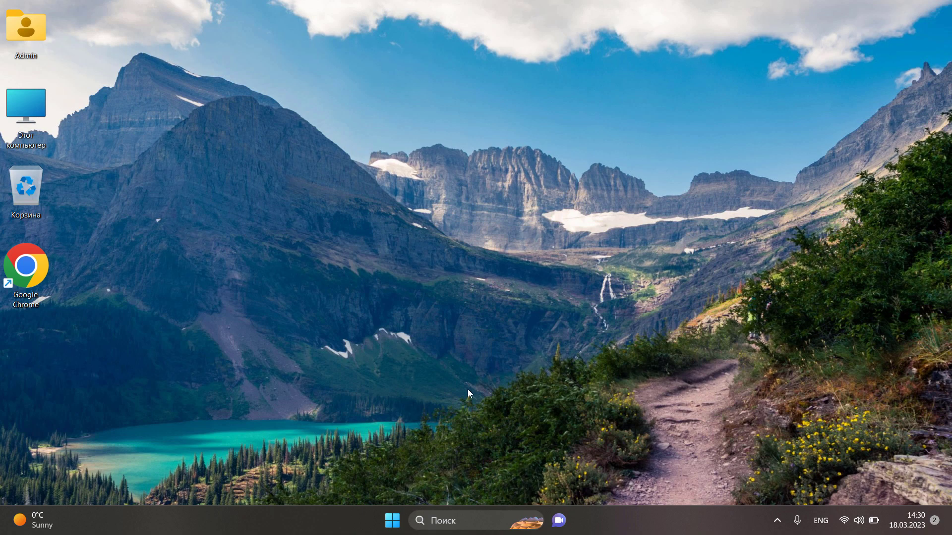
Reopen the disks and volumes list in Windows Settings and locate the unallocated space on the JetFlash Transcend 32GB disk
{"action": "left_click", "coordinate": [392, 520]}
{"action": "left_click", "coordinate": [622, 157]}
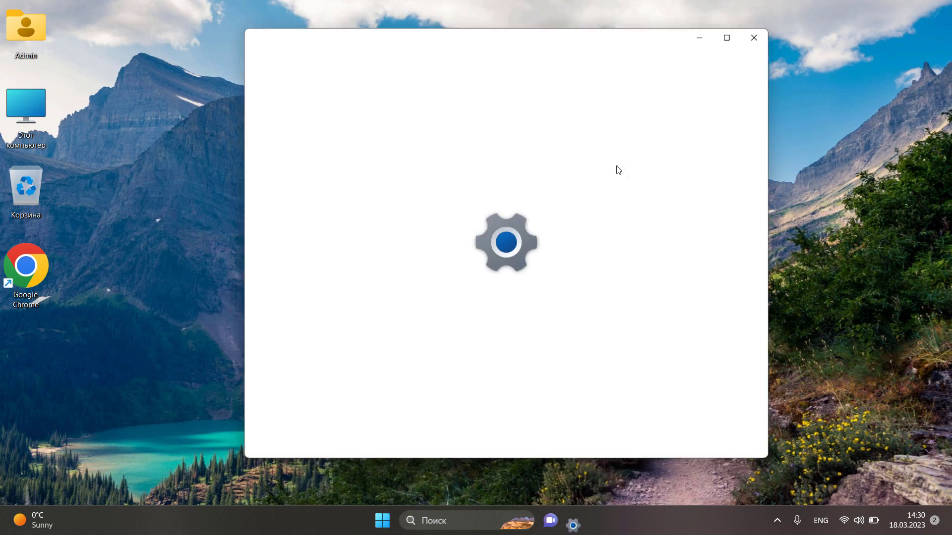
{"action": "scroll", "coordinate": [580, 263], "scroll_direction": "down", "scroll_amount": 3}
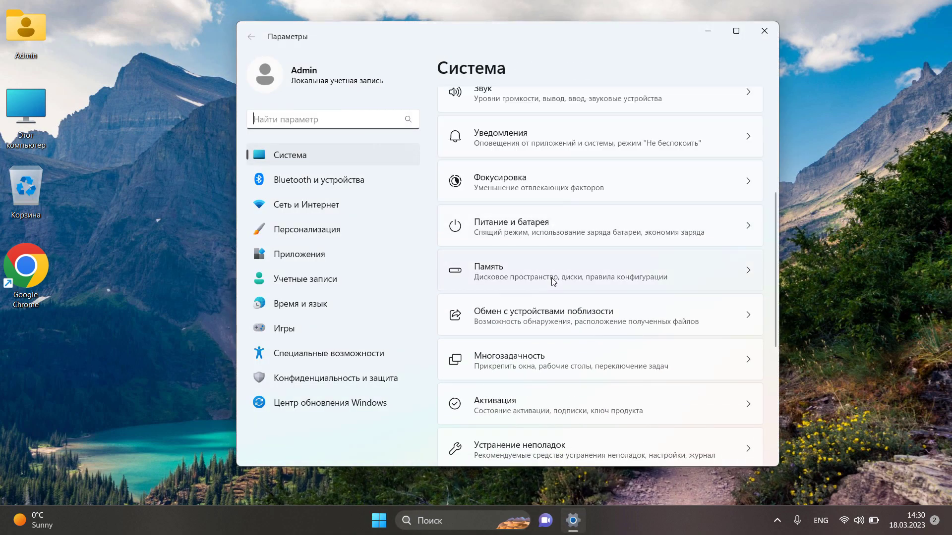
{"action": "left_click", "coordinate": [554, 281]}
{"action": "scroll", "coordinate": [627, 251], "scroll_direction": "down", "scroll_amount": 2}
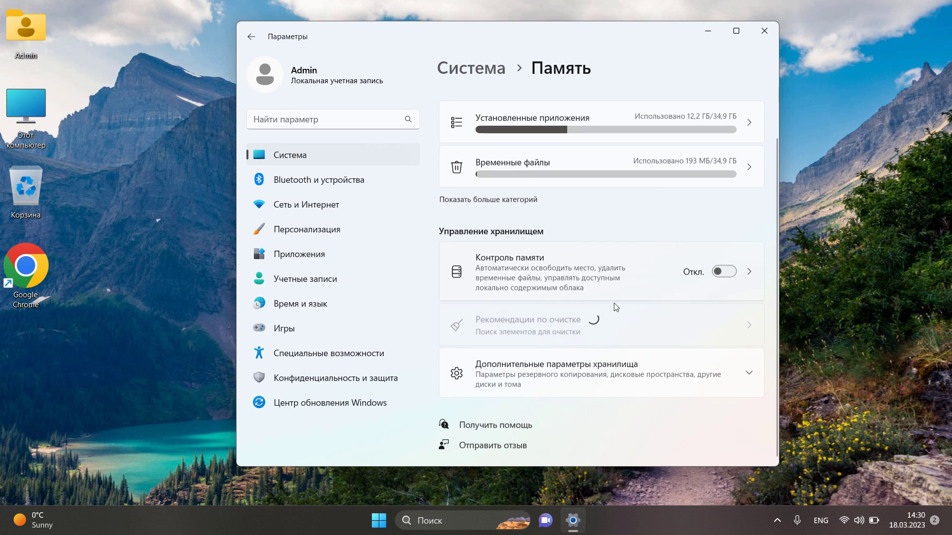
{"action": "left_click", "coordinate": [602, 380]}
{"action": "scroll", "coordinate": [602, 347], "scroll_direction": "down", "scroll_amount": 3}
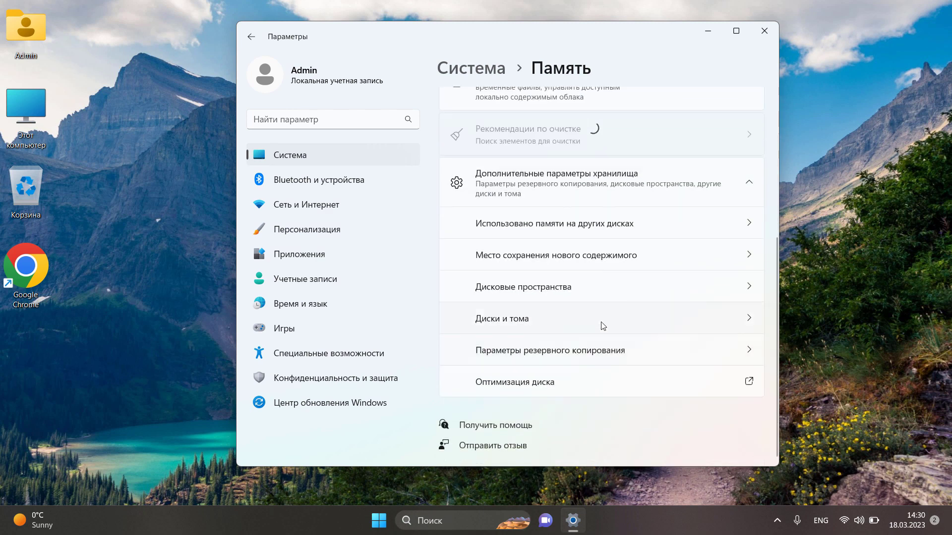
{"action": "left_click", "coordinate": [529, 329]}
{"action": "scroll", "coordinate": [592, 266], "scroll_direction": "down", "scroll_amount": 5}
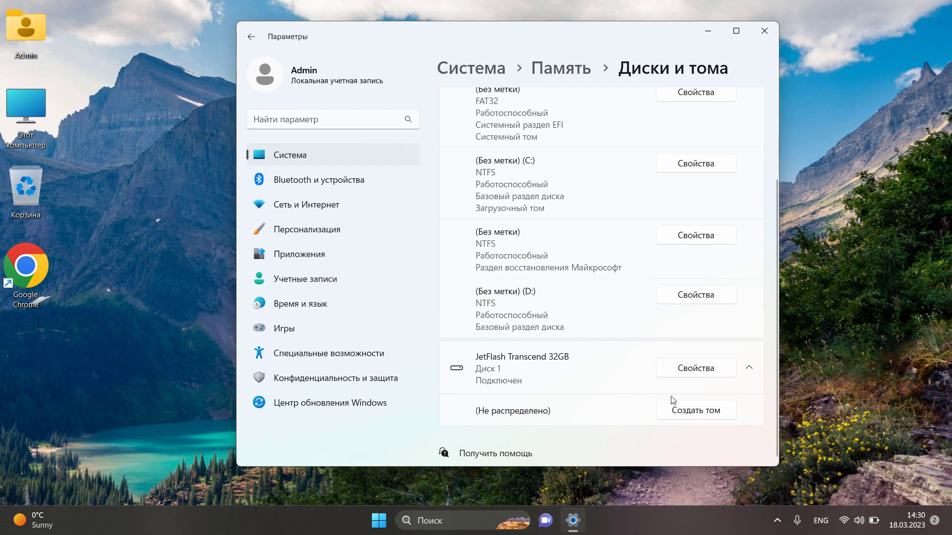
Create a 29162 MB exFAT volume labelled FLASHKA with drive letter F, using quick formatting and the default cluster size
{"action": "left_click", "coordinate": [698, 411]}
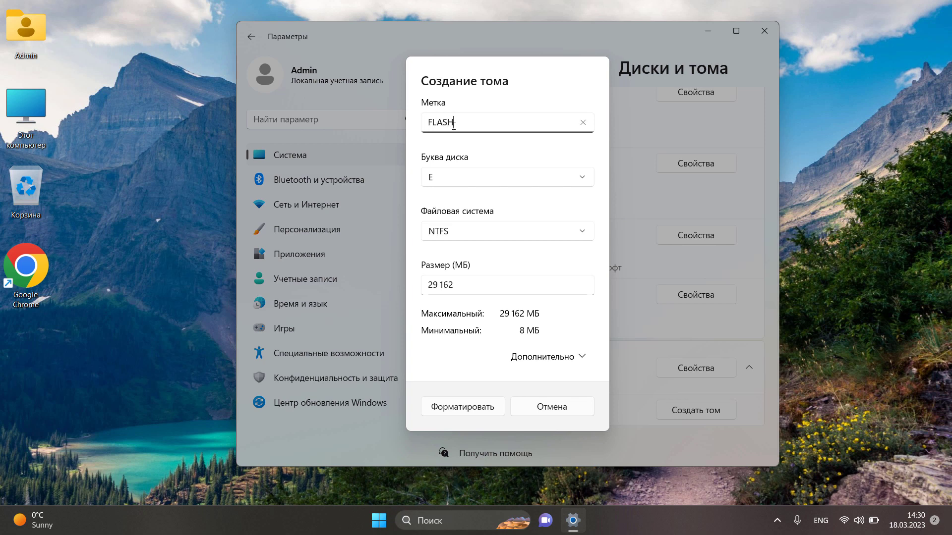
{"action": "type", "text": "FLASHKA"}
{"action": "left_click", "coordinate": [502, 188]}
{"action": "left_click", "coordinate": [489, 162]}
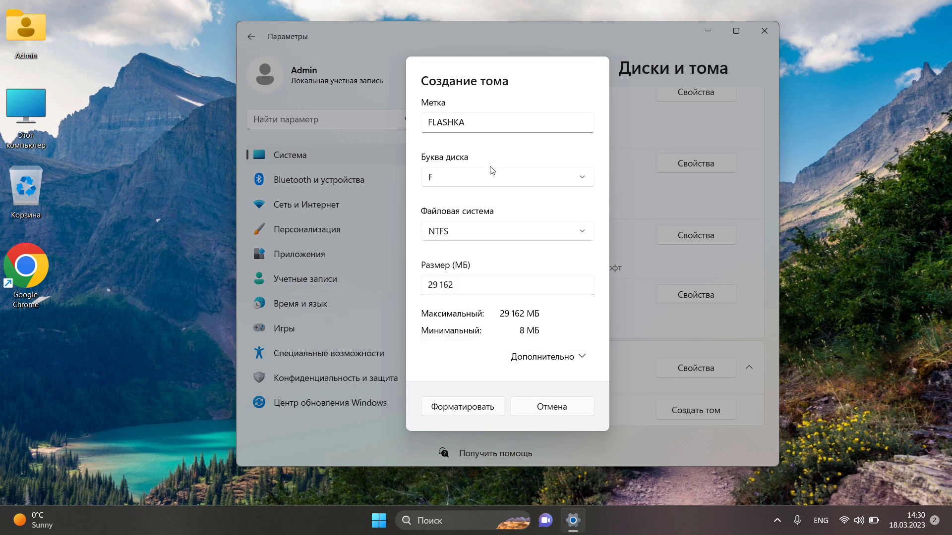
{"action": "left_click", "coordinate": [503, 240]}
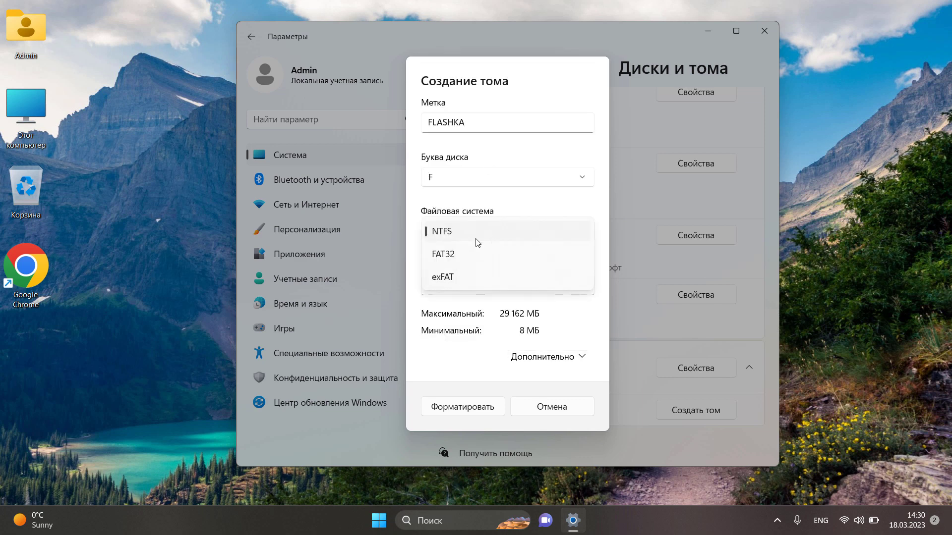
{"action": "left_click", "coordinate": [456, 278]}
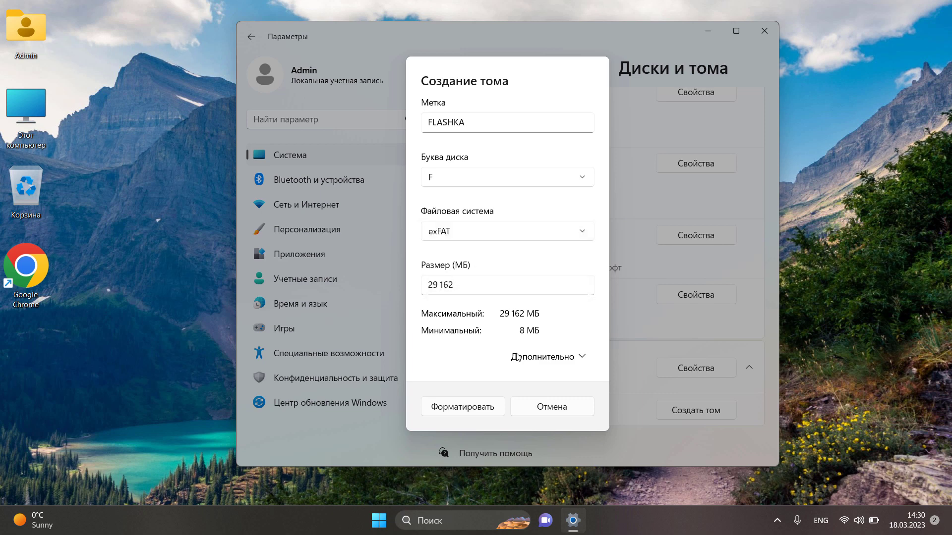
{"action": "left_click", "coordinate": [547, 358]}
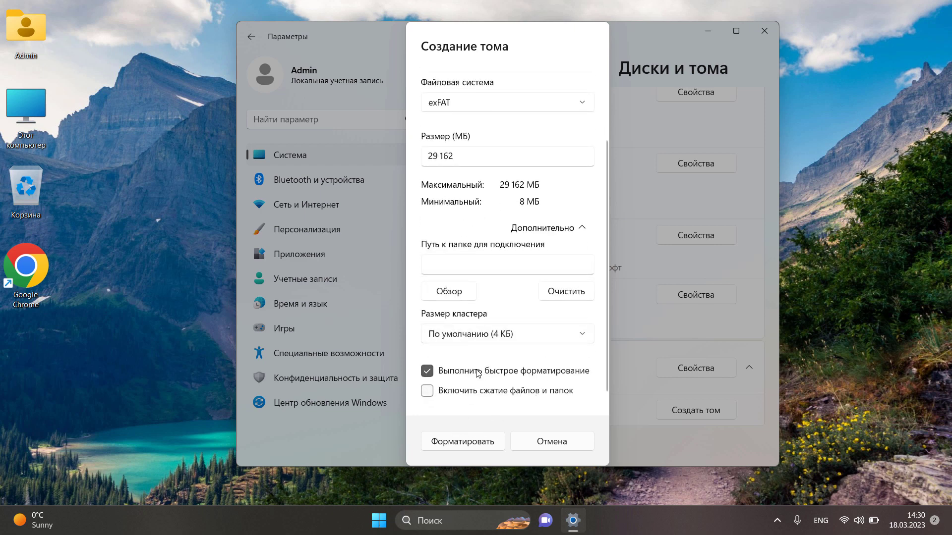
{"action": "left_click", "coordinate": [470, 442]}
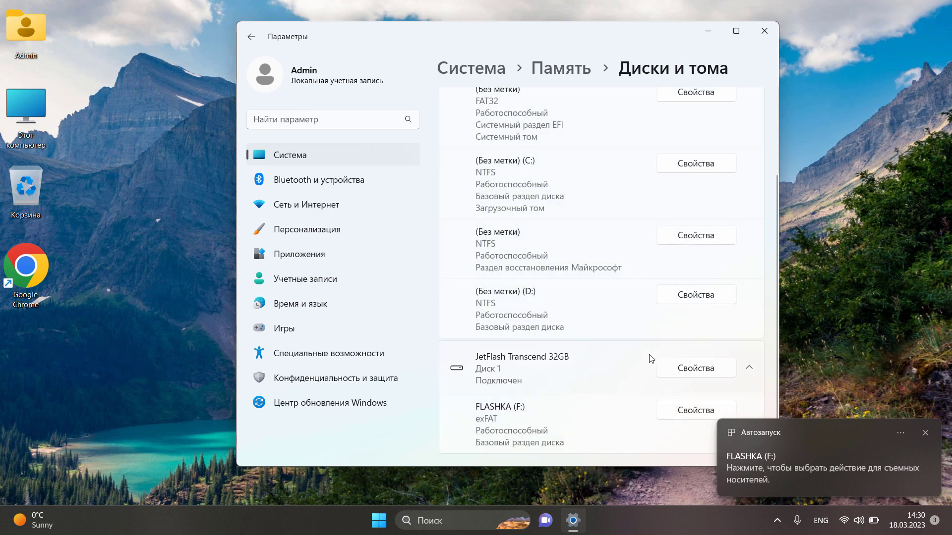
Dismiss the autoplay notification and check the FLASHKA (F:) drive in This PC
{"action": "scroll", "coordinate": [649, 358], "scroll_direction": "down", "scroll_amount": 1}
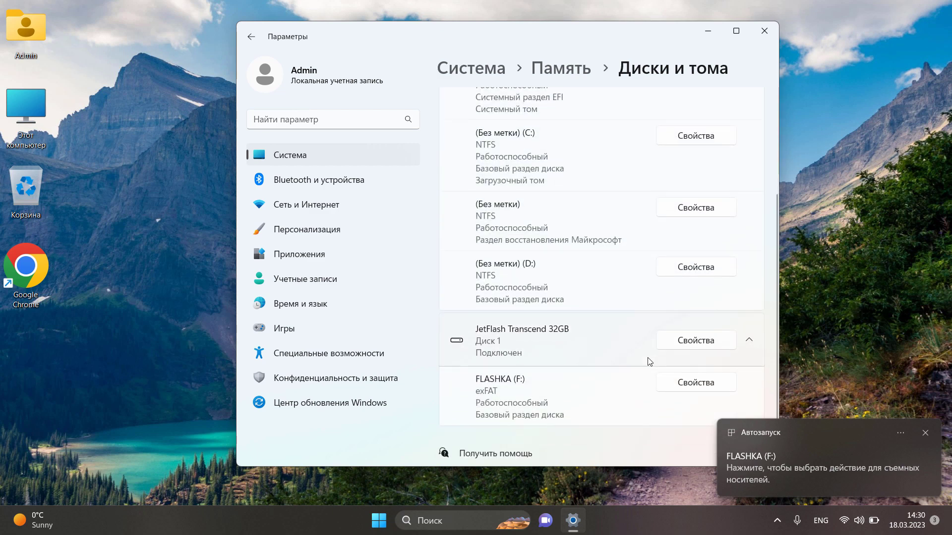
{"action": "left_click", "coordinate": [920, 433]}
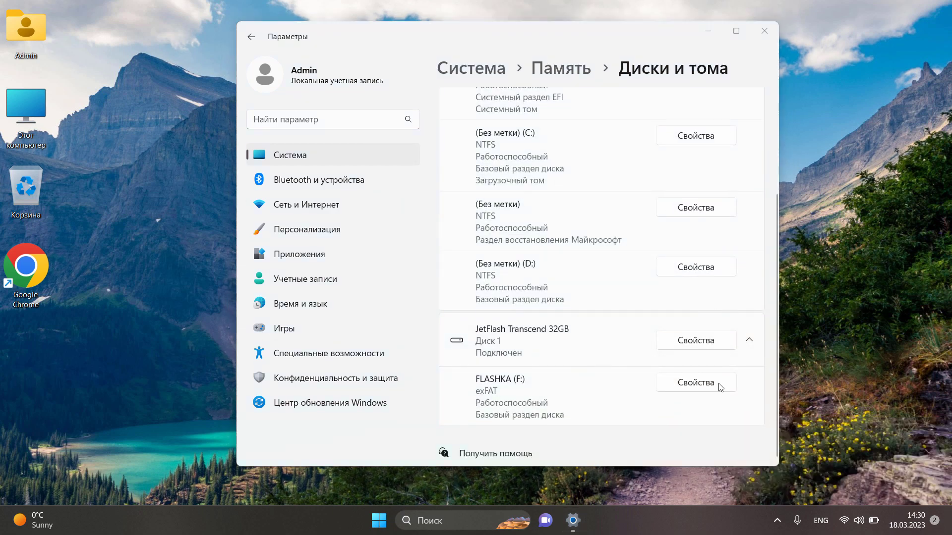
{"action": "double_click", "coordinate": [18, 126]}
{"action": "left_click", "coordinate": [655, 163]}
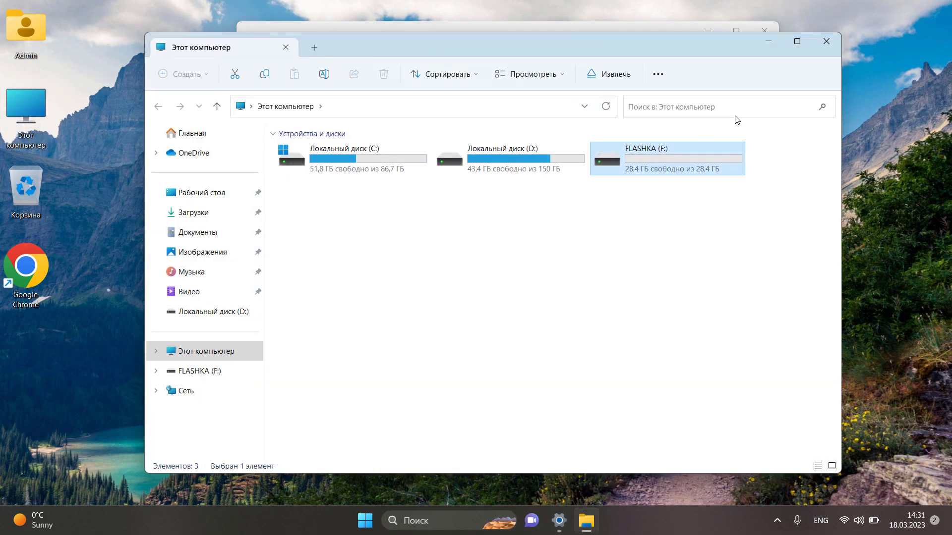